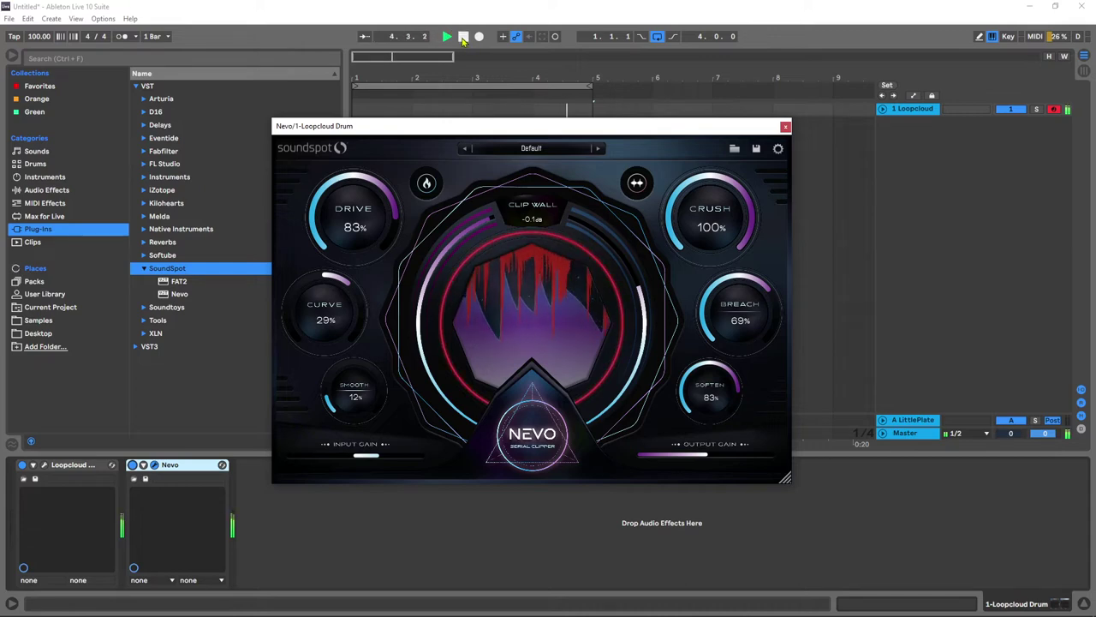
Step: Halt the playing Loopcloud Drum loop with the transport Stop button
{"action": "left_click", "coordinate": [462, 38]}
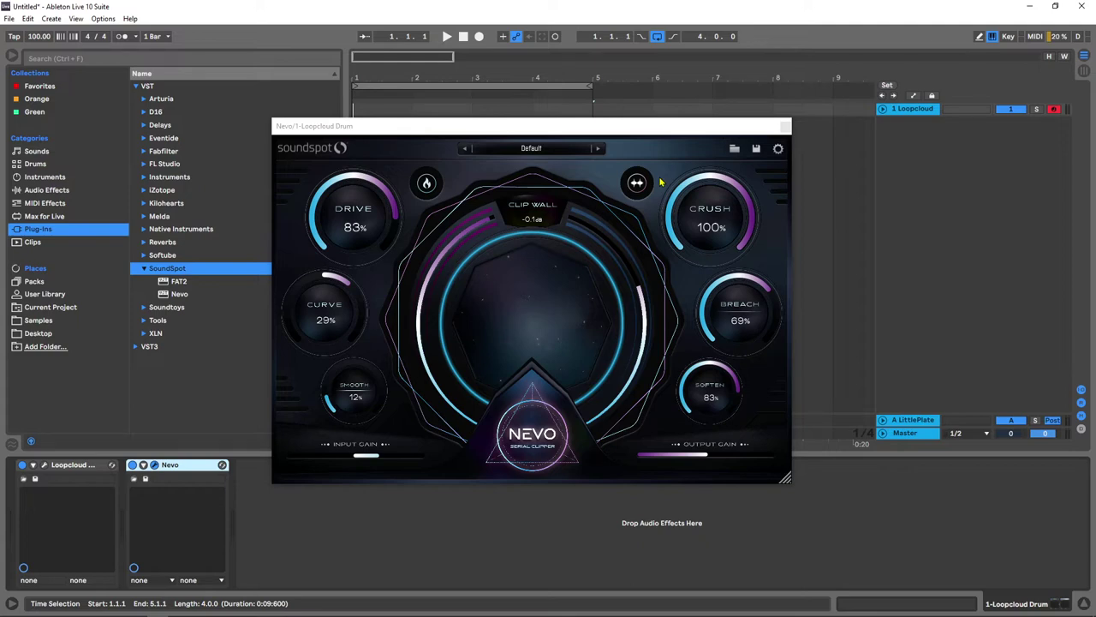
{"action": "left_click", "coordinate": [132, 465]}
{"action": "left_click", "coordinate": [132, 465]}
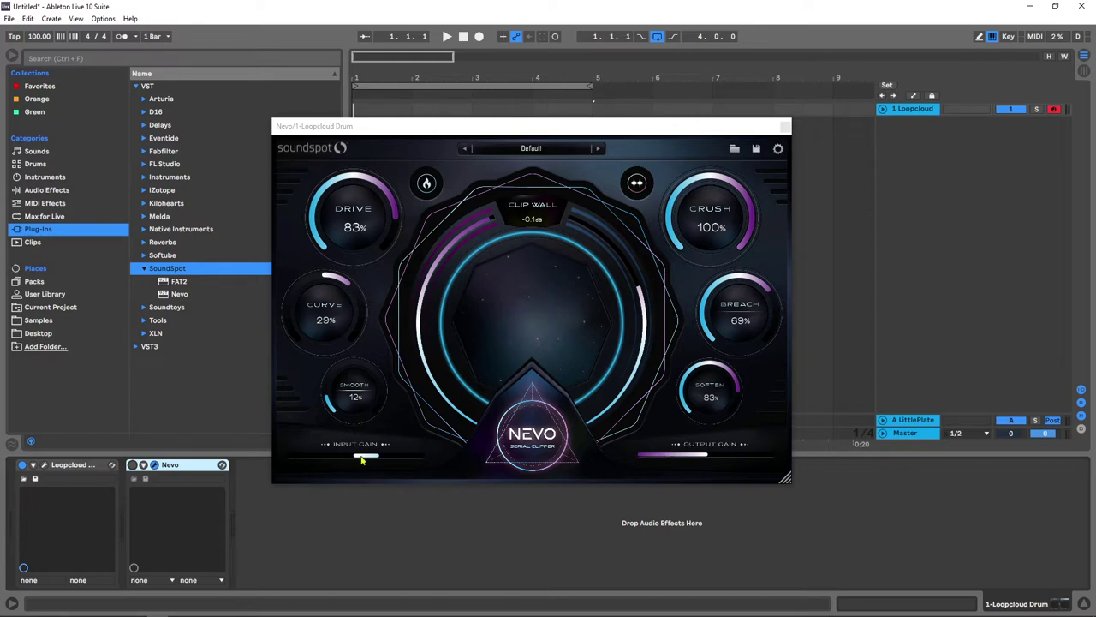
{"action": "key", "text": "space"}
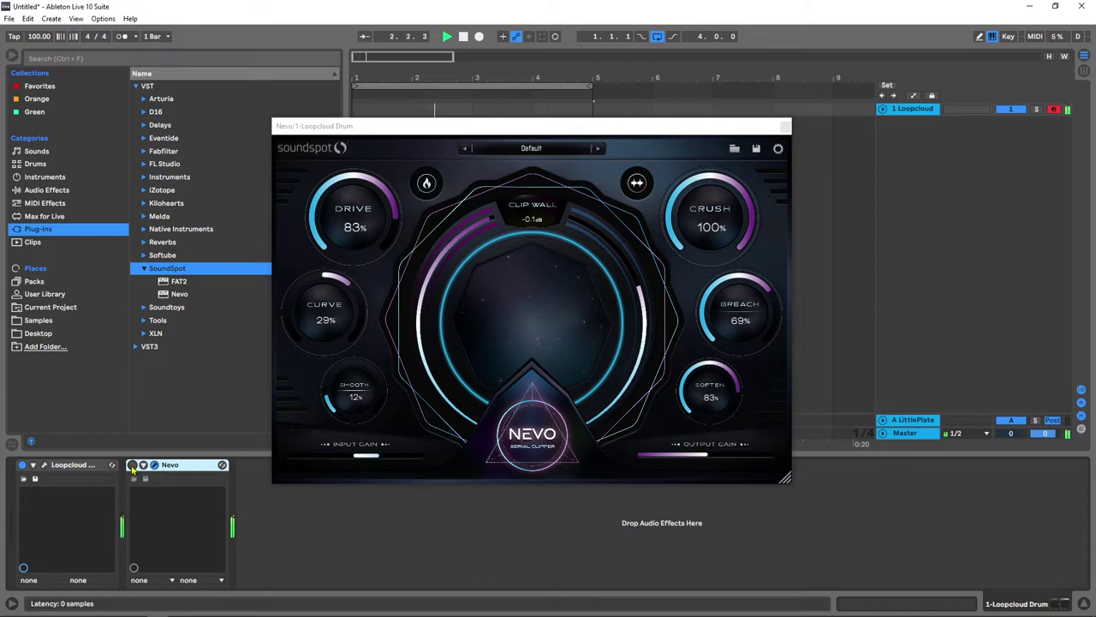
{"action": "left_click", "coordinate": [132, 465]}
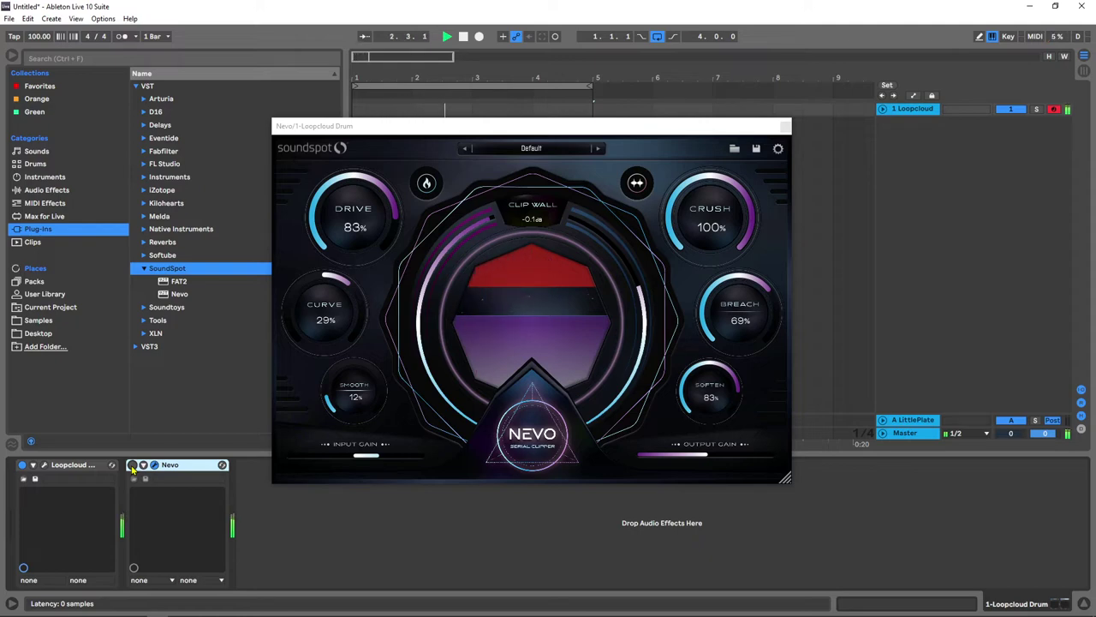
{"action": "left_click", "coordinate": [133, 465]}
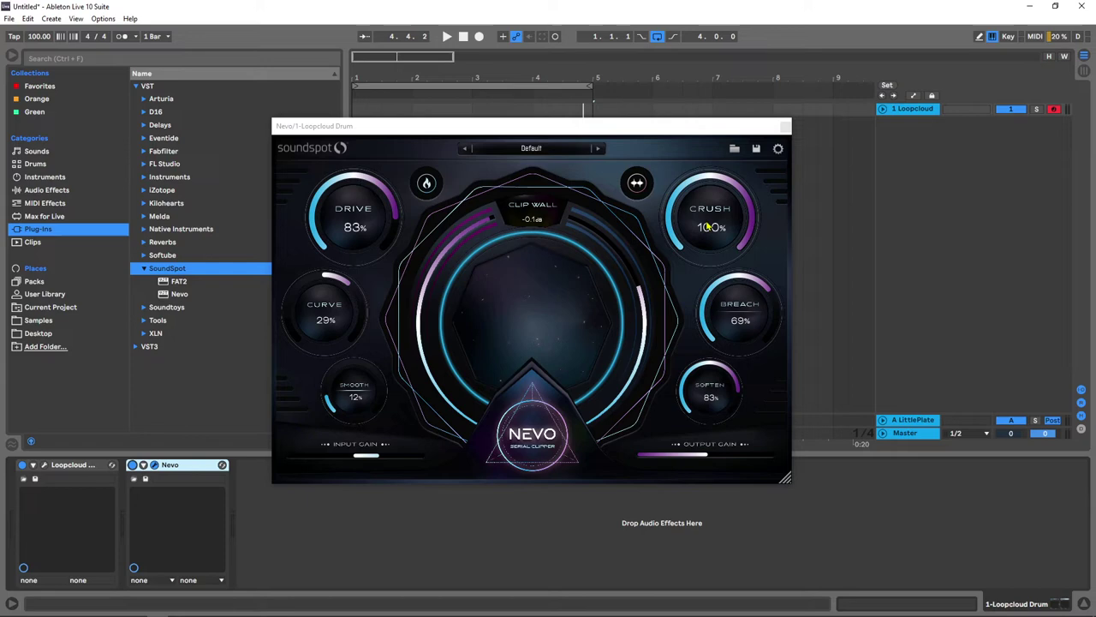
{"action": "left_click", "coordinate": [637, 186]}
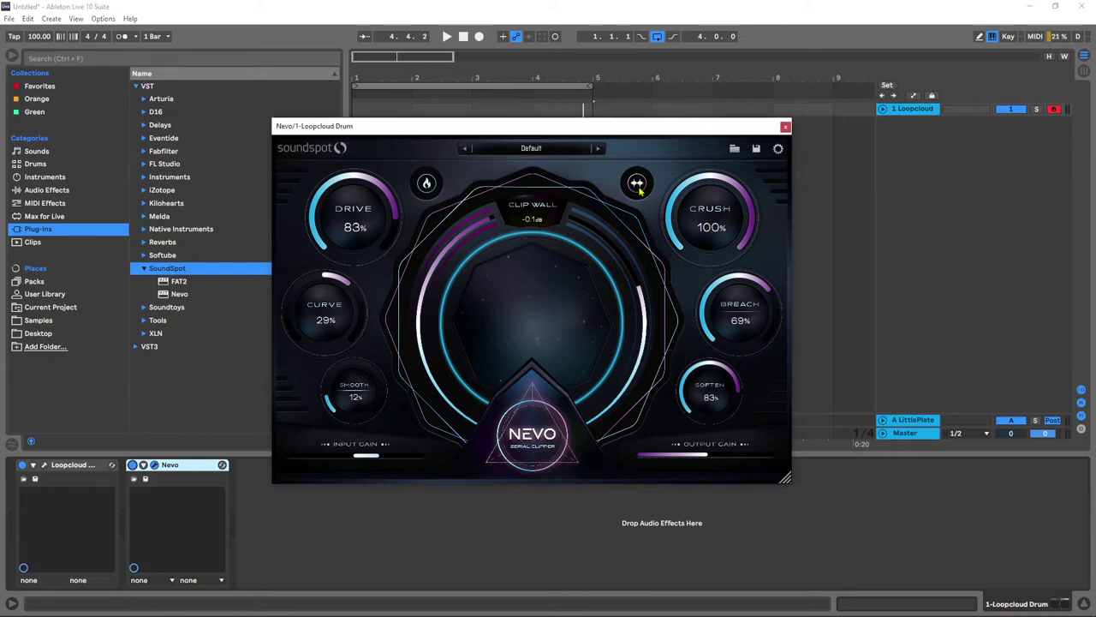
{"action": "left_click", "coordinate": [639, 189]}
{"action": "left_click", "coordinate": [638, 187]}
{"action": "key", "text": "space"}
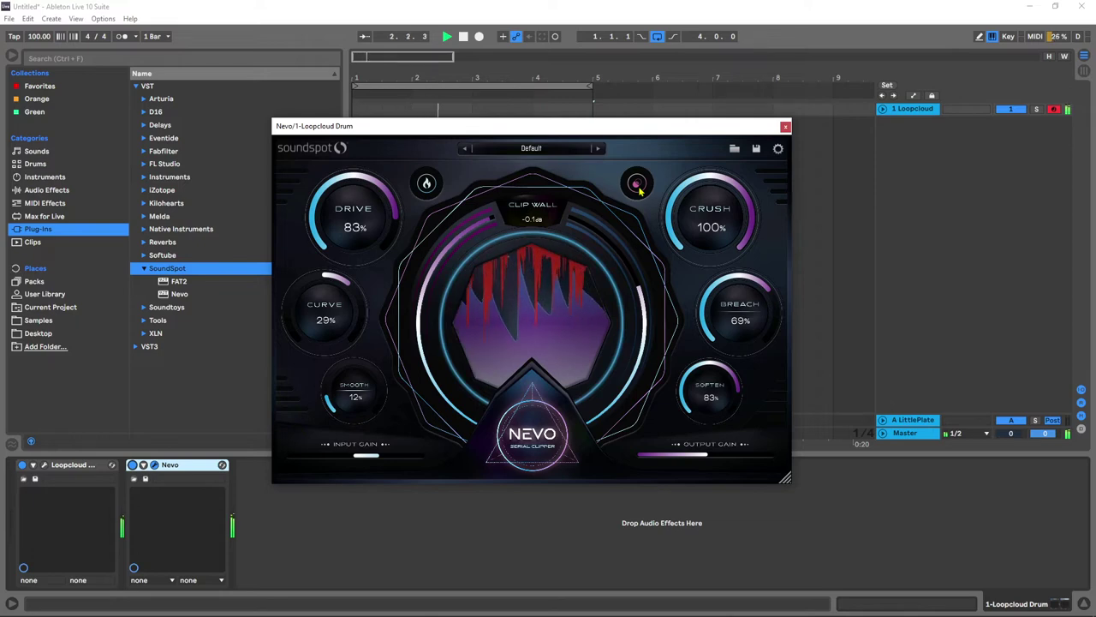
{"action": "left_click", "coordinate": [637, 185]}
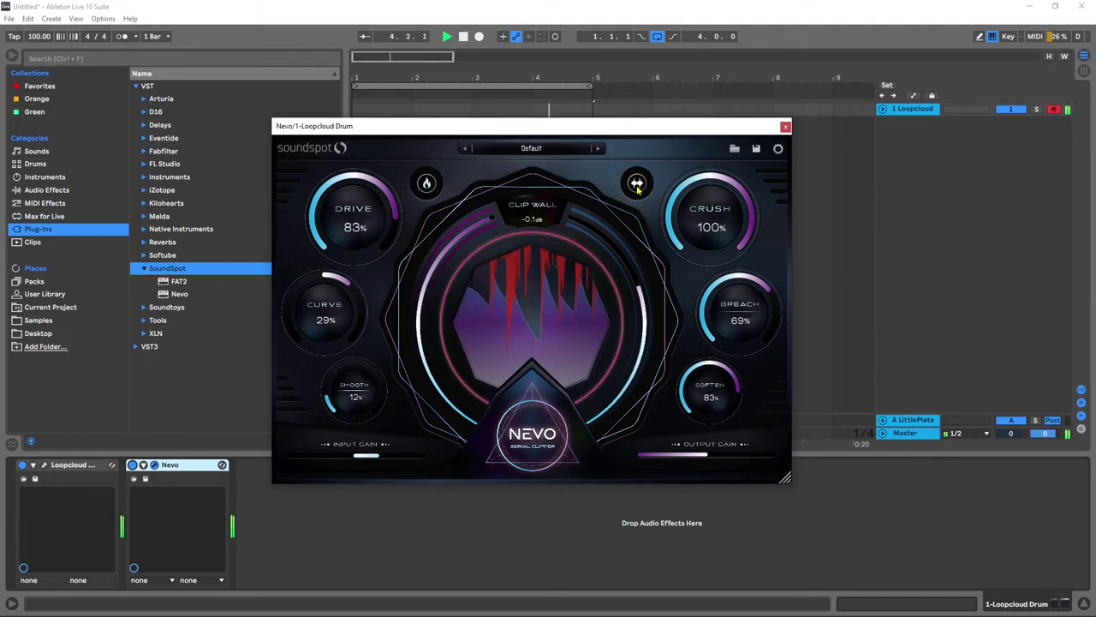
{"action": "key", "text": "space"}
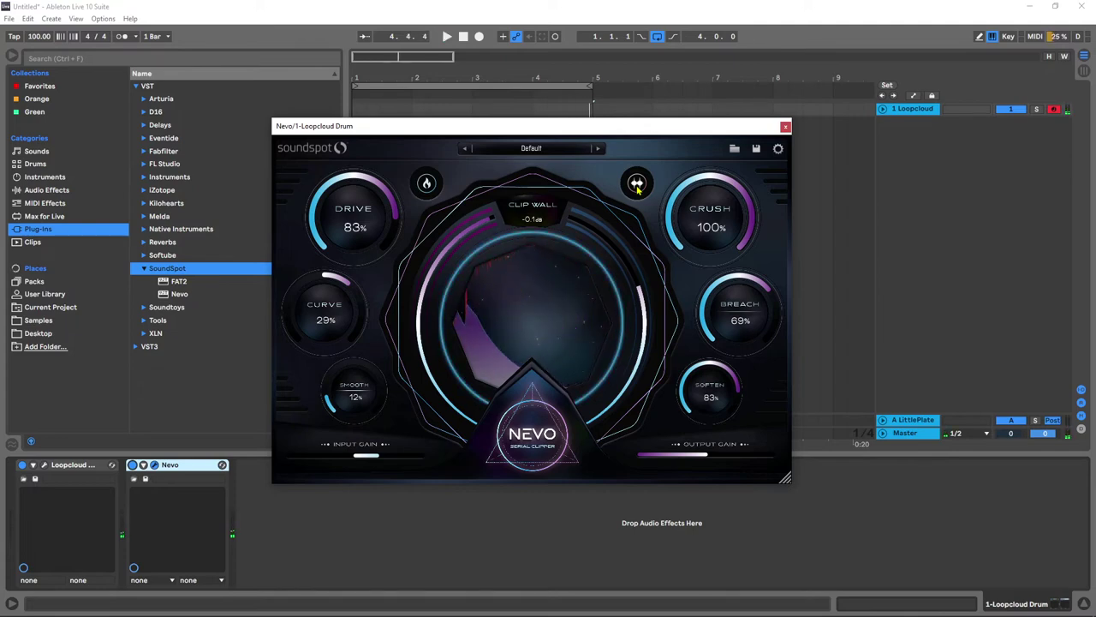
{"action": "left_click", "coordinate": [636, 183]}
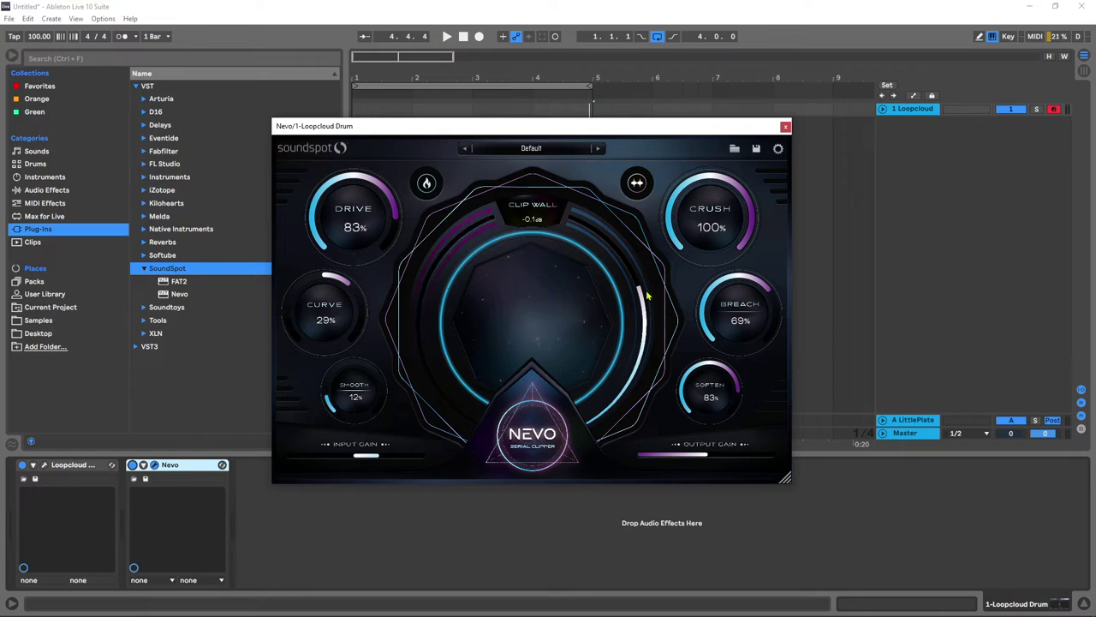
Step: Play the drums, compare Nevo bypassed, and push Drive from 83% to 100%
{"action": "key", "text": "space"}
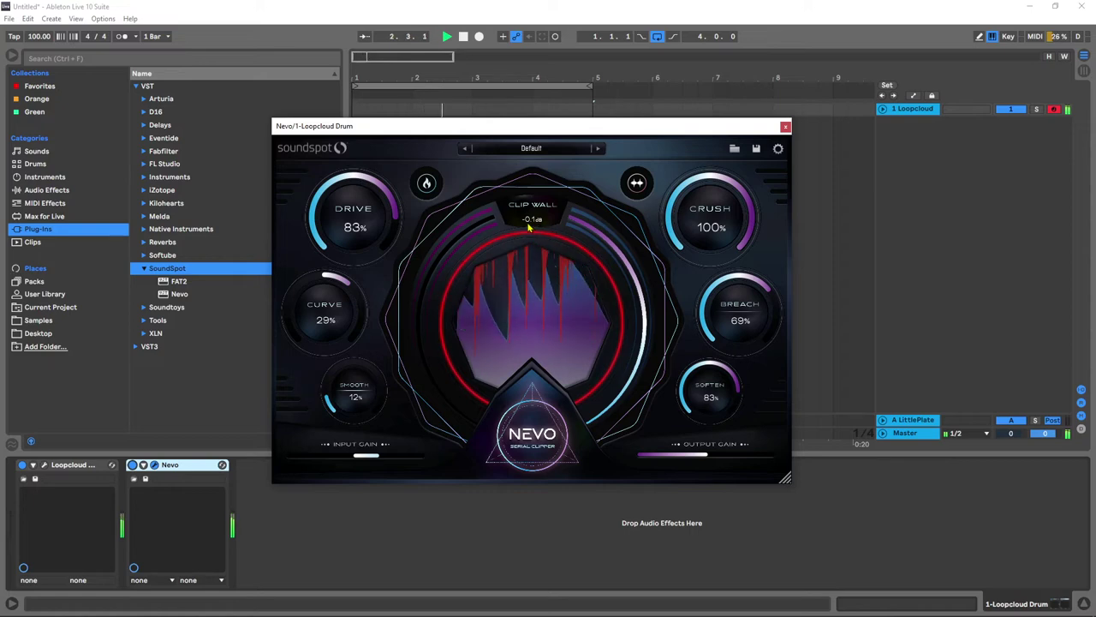
{"action": "left_click", "coordinate": [133, 467]}
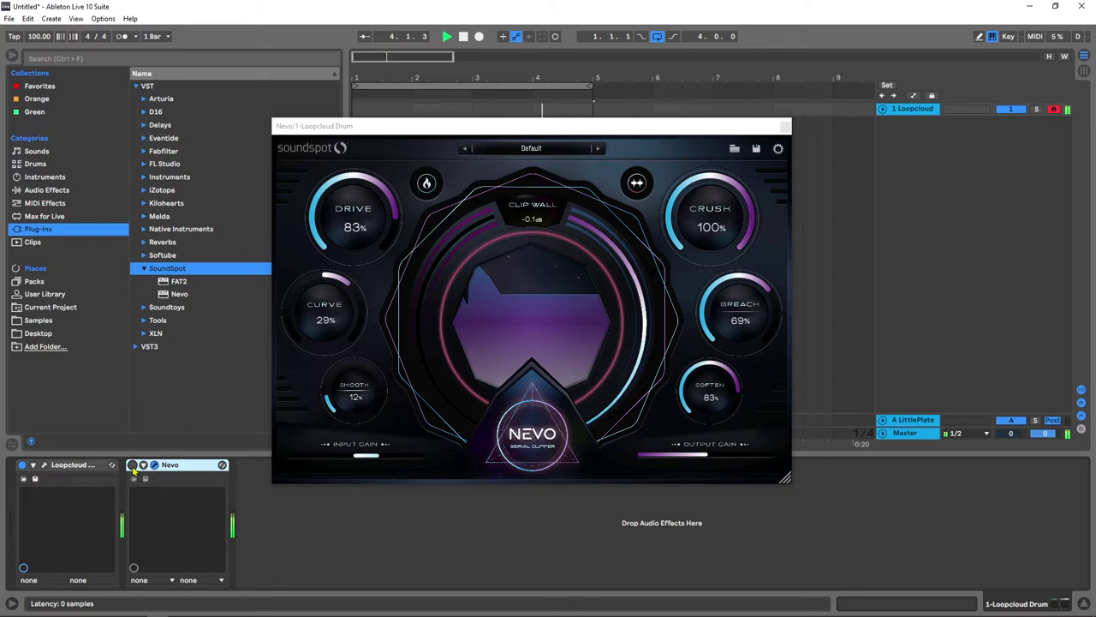
{"action": "left_click", "coordinate": [133, 467]}
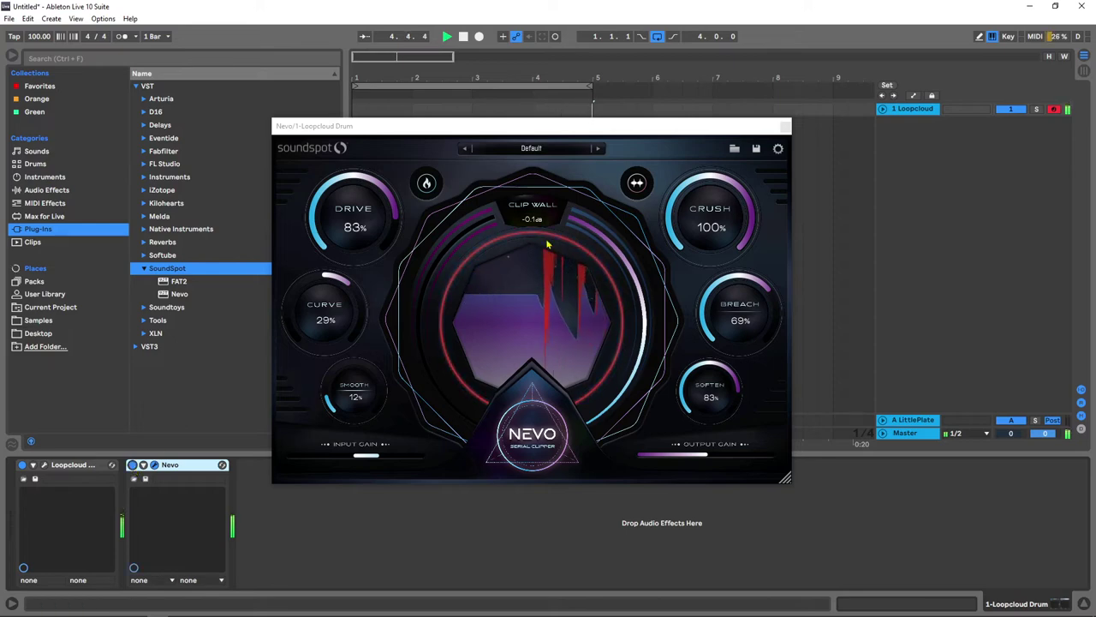
{"action": "left_click", "coordinate": [505, 360]}
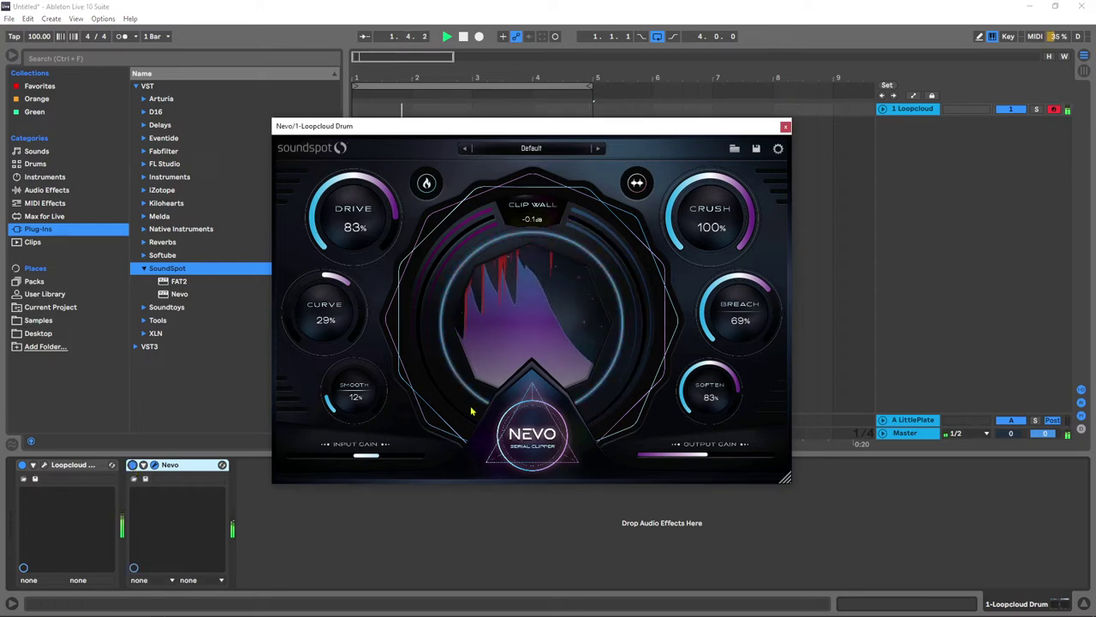
{"action": "left_click_drag", "start_coordinate": [417, 276], "coordinate": [437, 177]}
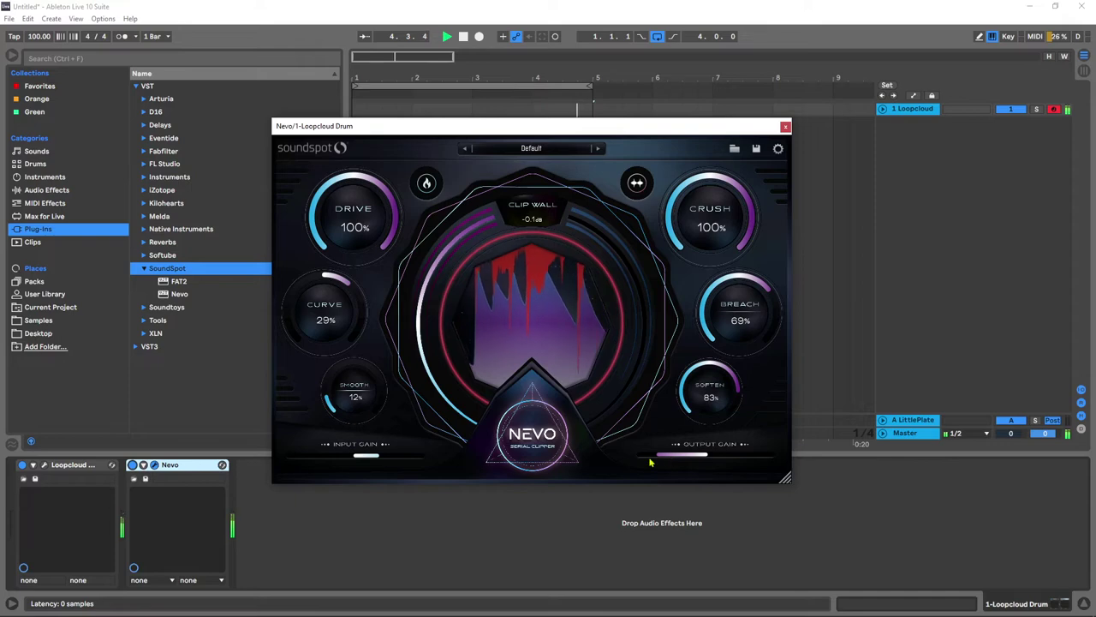
{"action": "left_click", "coordinate": [133, 467]}
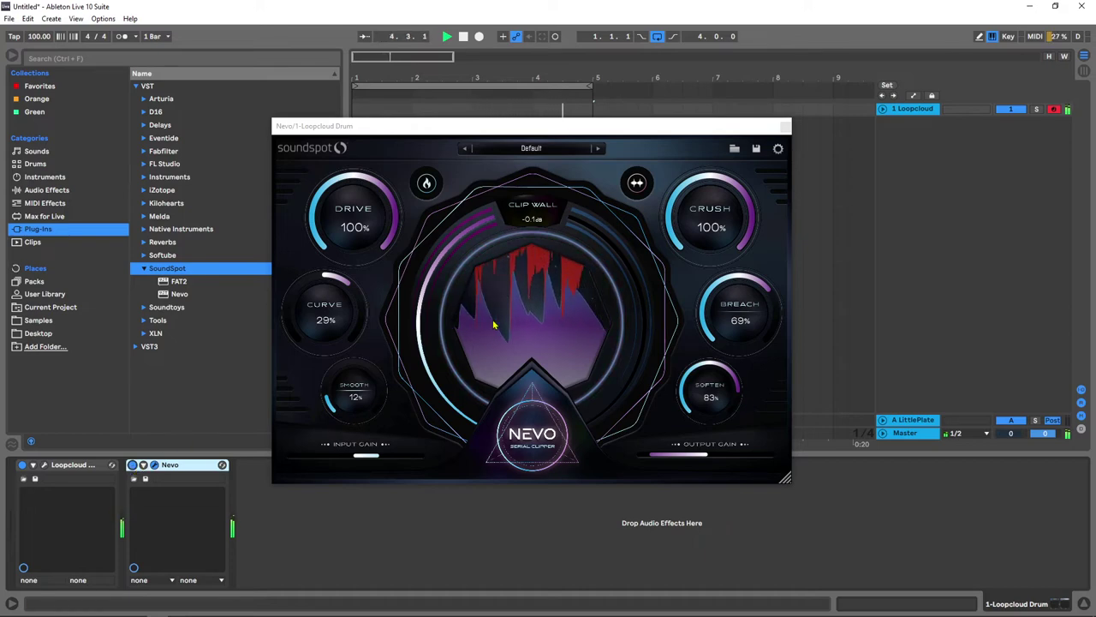
Step: Stop playback, pull Drive to about 26% and switch Nevo to its other drive mode
{"action": "key", "text": "space"}
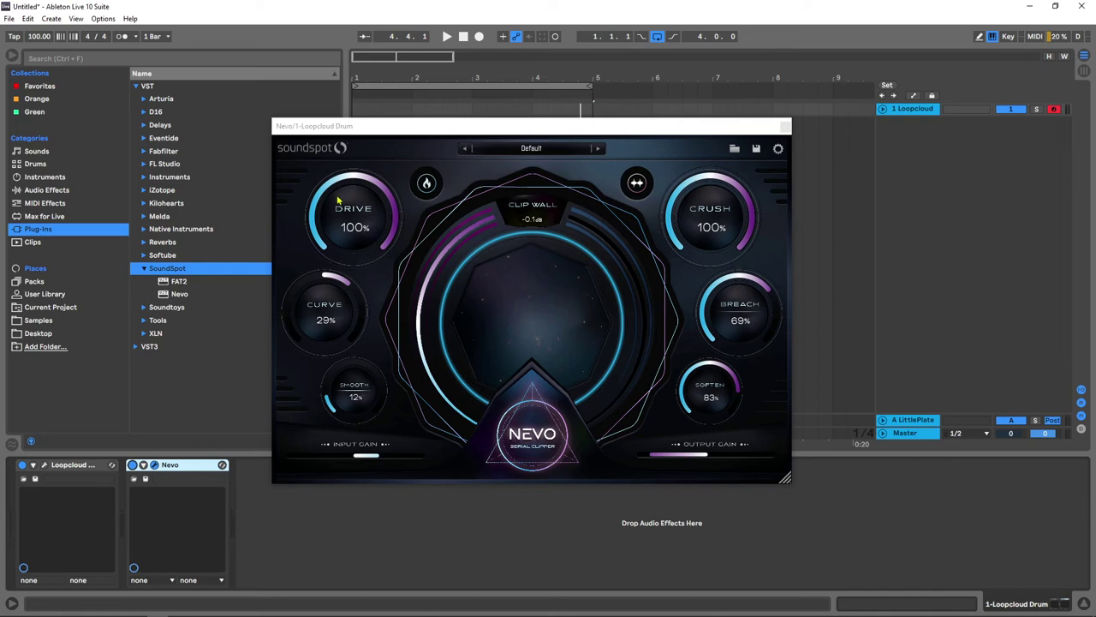
{"action": "left_click_drag", "start_coordinate": [364, 210], "coordinate": [348, 333]}
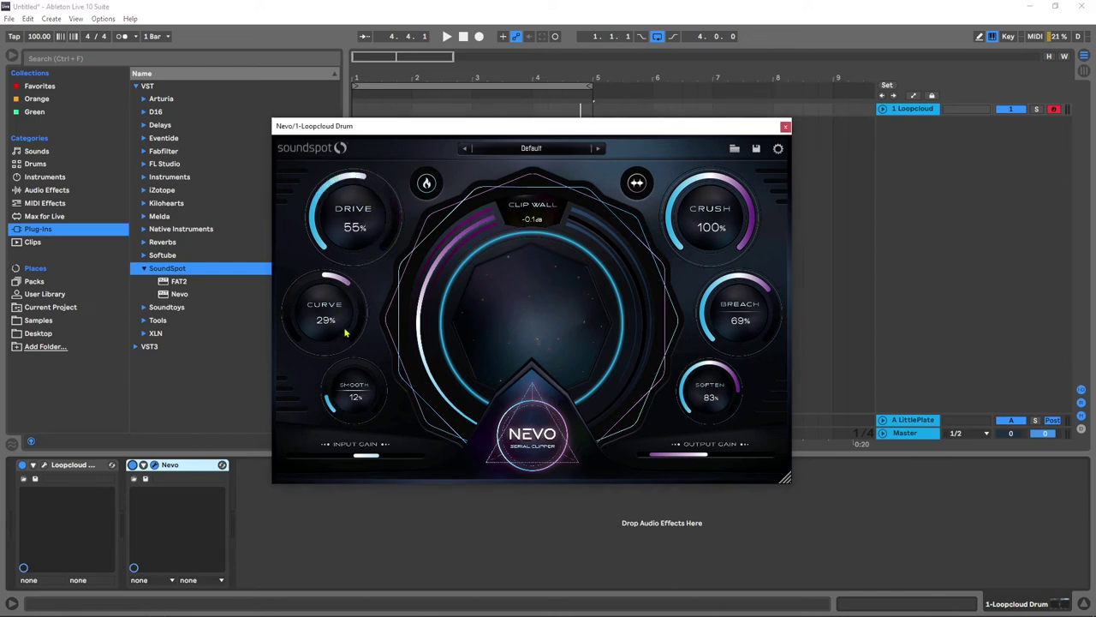
{"action": "left_click", "coordinate": [427, 186]}
Step: Sweep Drive between 34% and 73%, then settle it at about 33%
{"action": "left_click_drag", "start_coordinate": [367, 207], "coordinate": [361, 288]}
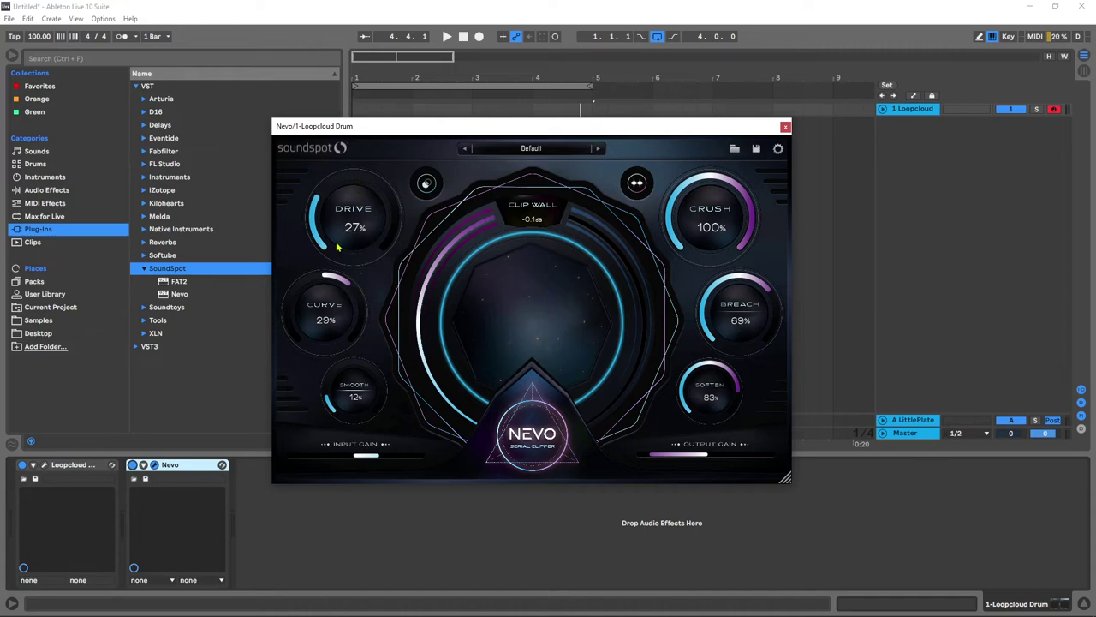
{"action": "left_click_drag", "start_coordinate": [339, 241], "coordinate": [379, 235]}
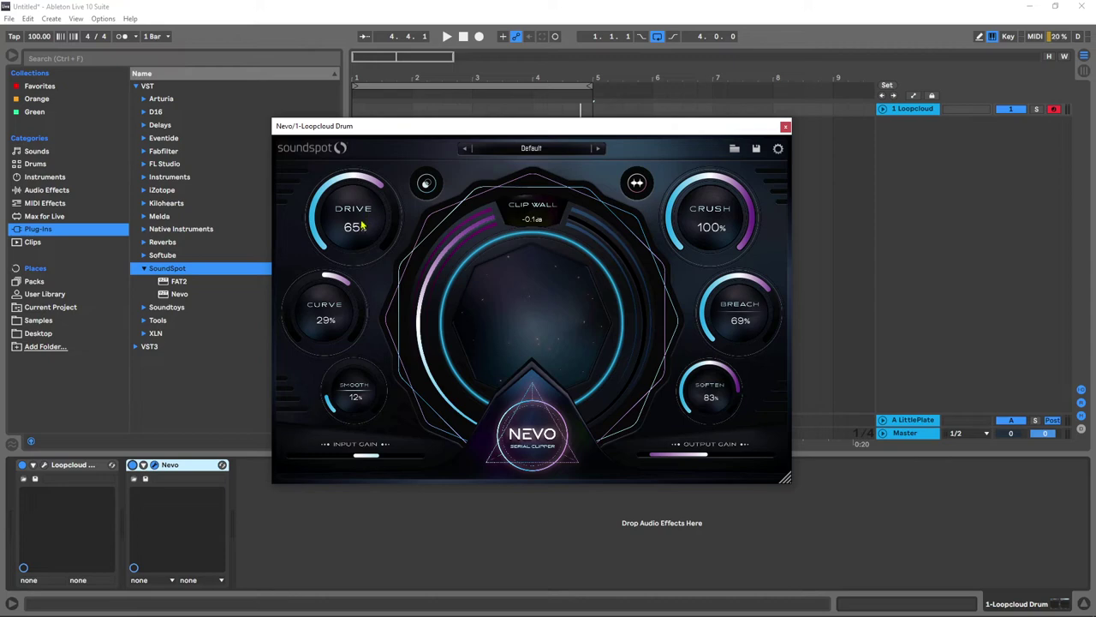
{"action": "scroll", "coordinate": [365, 201], "scroll_direction": "up", "scroll_amount": 5}
{"action": "scroll", "coordinate": [365, 201], "scroll_direction": "down", "scroll_amount": 6}
{"action": "scroll", "coordinate": [364, 201], "scroll_direction": "up", "scroll_amount": 6}
{"action": "scroll", "coordinate": [362, 205], "scroll_direction": "down", "scroll_amount": 3}
{"action": "scroll", "coordinate": [361, 208], "scroll_direction": "down", "scroll_amount": 10}
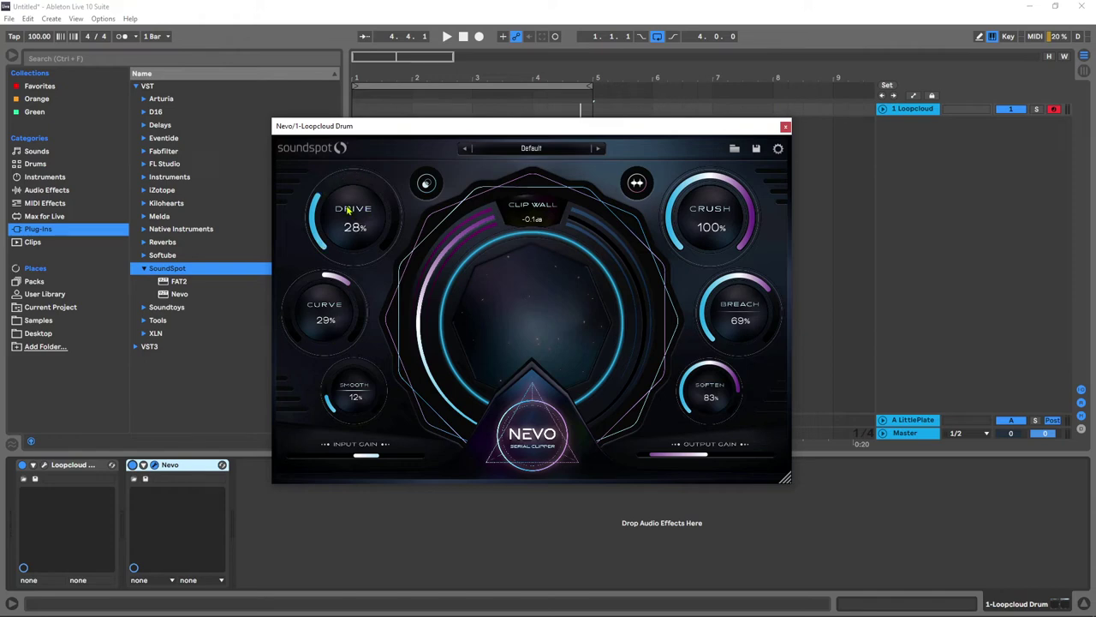
{"action": "scroll", "coordinate": [361, 177], "scroll_direction": "up", "scroll_amount": 3}
{"action": "left_click_drag", "start_coordinate": [360, 177], "coordinate": [356, 226]}
Step: Play the drums, pull Nevo's Curve far down and lower Drive to 70%
{"action": "scroll", "coordinate": [372, 228], "scroll_direction": "up", "scroll_amount": 5}
{"action": "scroll", "coordinate": [372, 228], "scroll_direction": "up", "scroll_amount": 4}
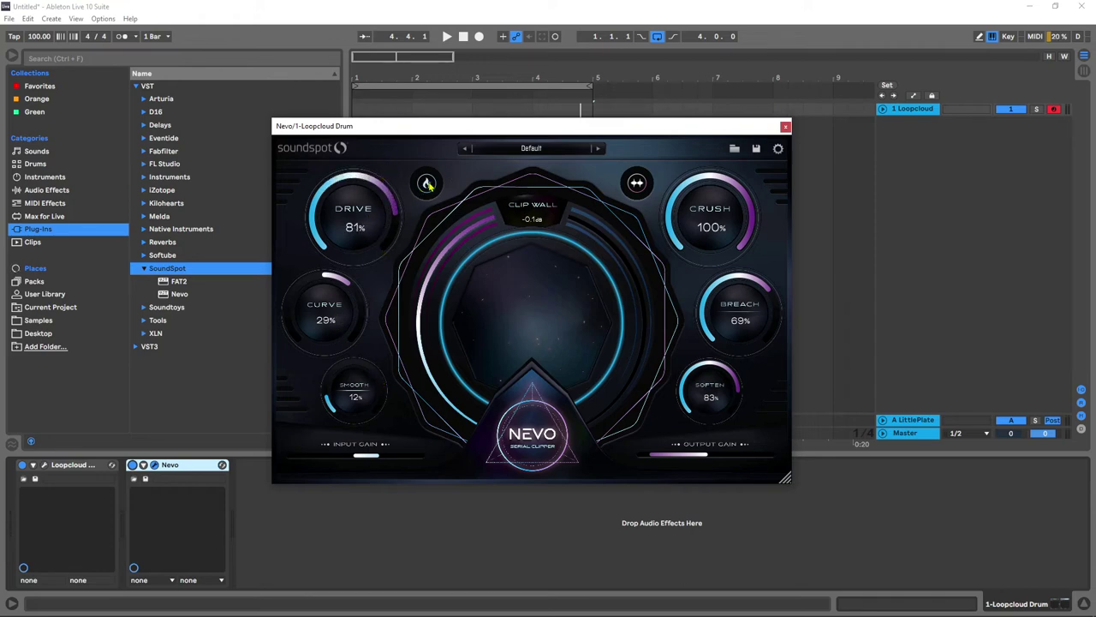
{"action": "key", "text": "space"}
{"action": "scroll", "coordinate": [334, 270], "scroll_direction": "up", "scroll_amount": 13}
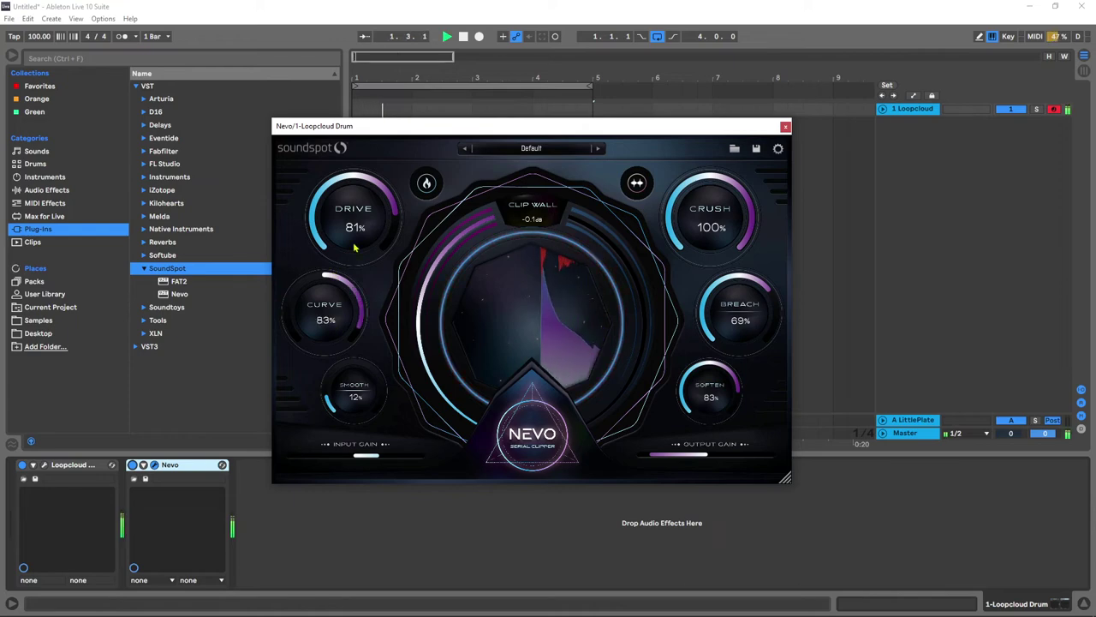
{"action": "left_click_drag", "start_coordinate": [325, 312], "coordinate": [322, 496]}
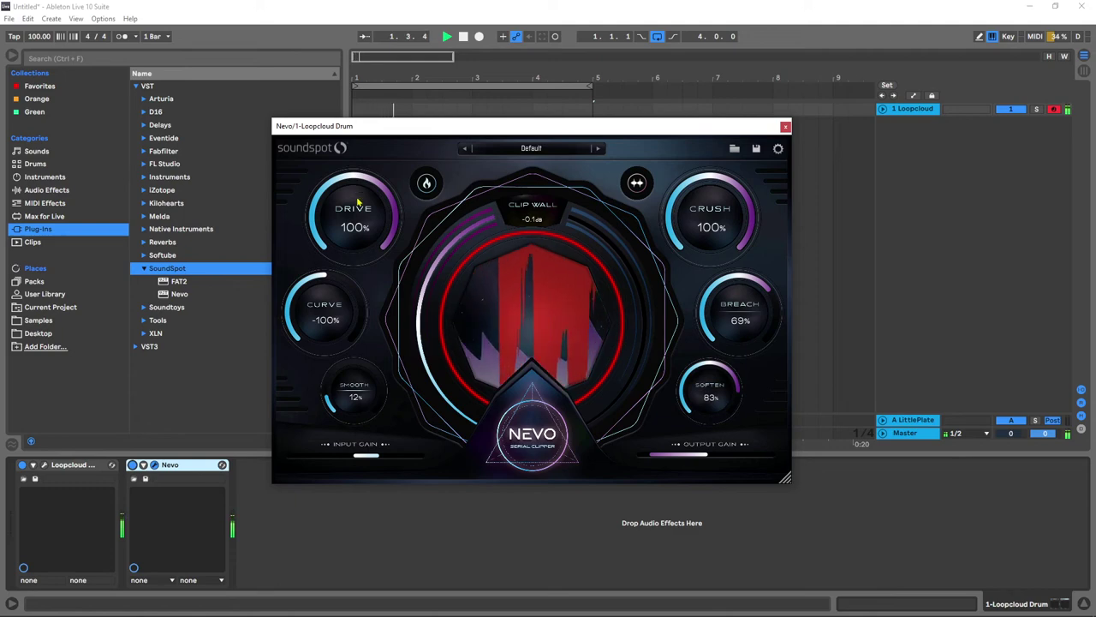
{"action": "left_click_drag", "start_coordinate": [347, 268], "coordinate": [336, 293]}
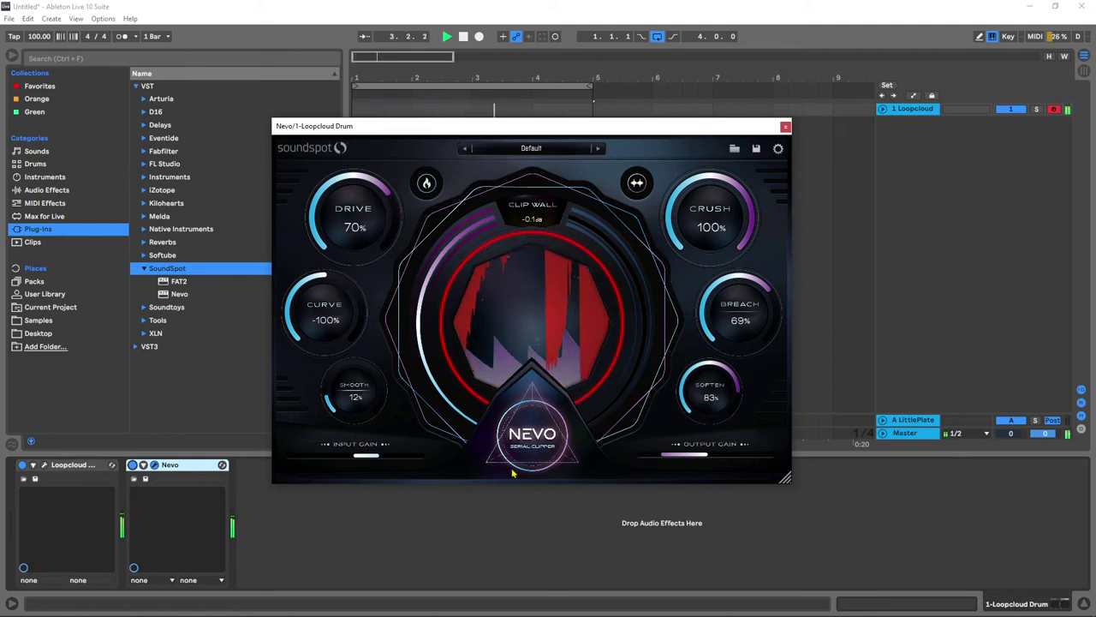
Step: Bring Curve back up from -100% through -48% to 16%
{"action": "left_click", "coordinate": [132, 465]}
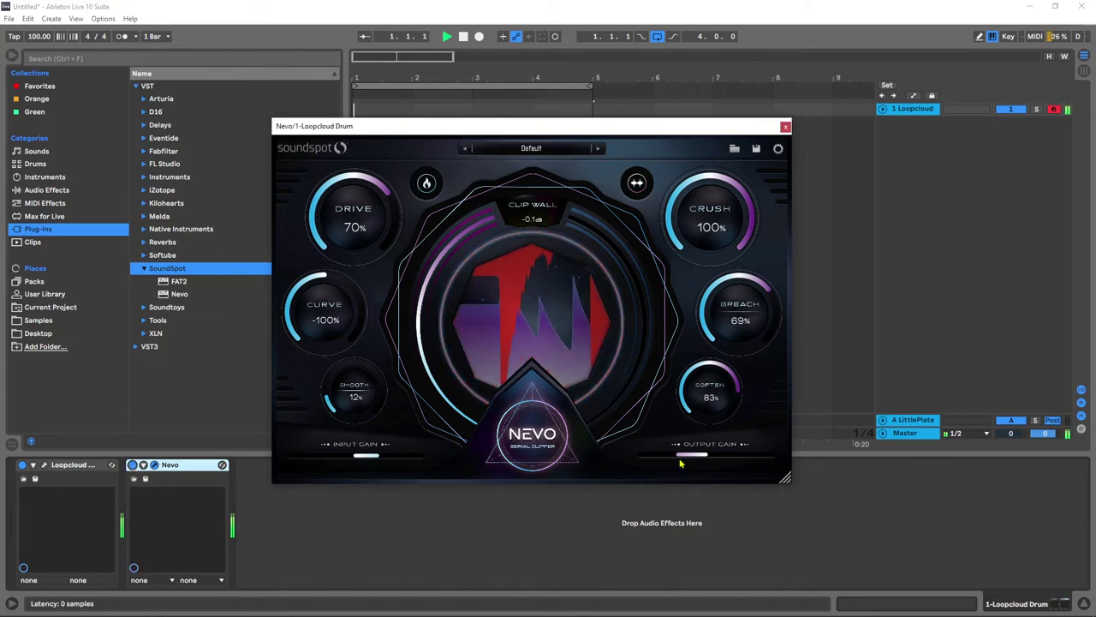
{"action": "left_click", "coordinate": [134, 466]}
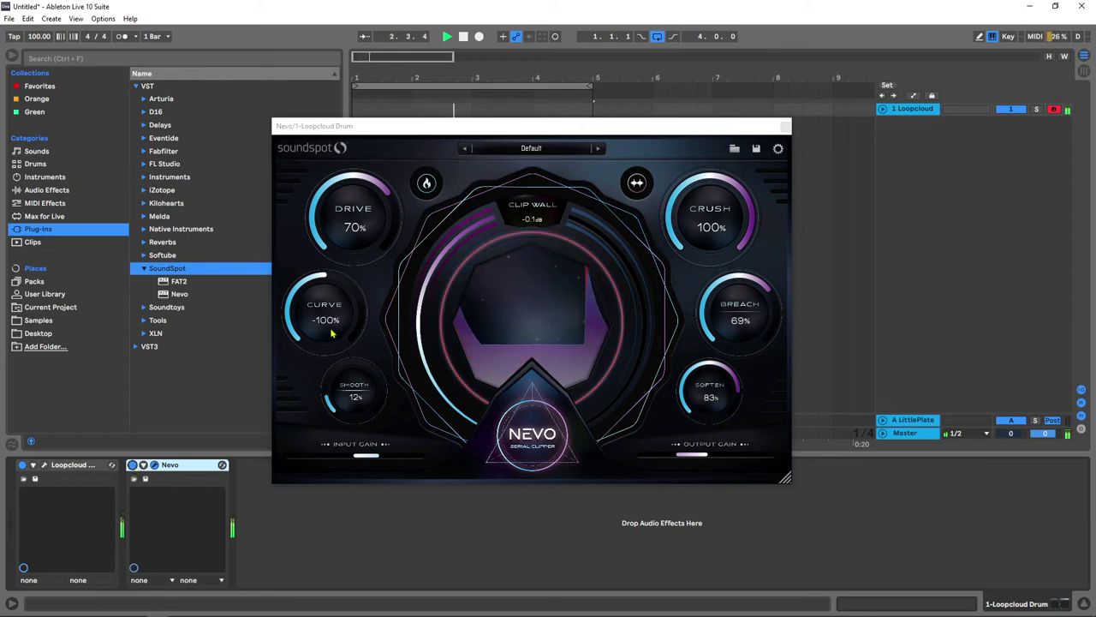
{"action": "left_click_drag", "start_coordinate": [324, 315], "coordinate": [312, 384]}
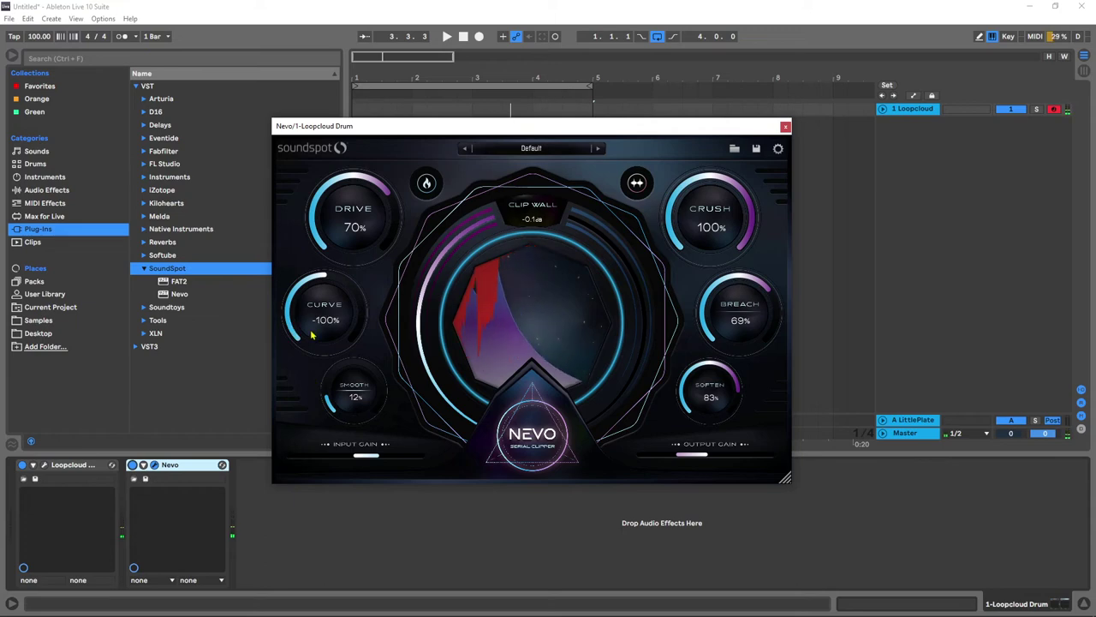
{"action": "left_click_drag", "start_coordinate": [314, 335], "coordinate": [334, 291]}
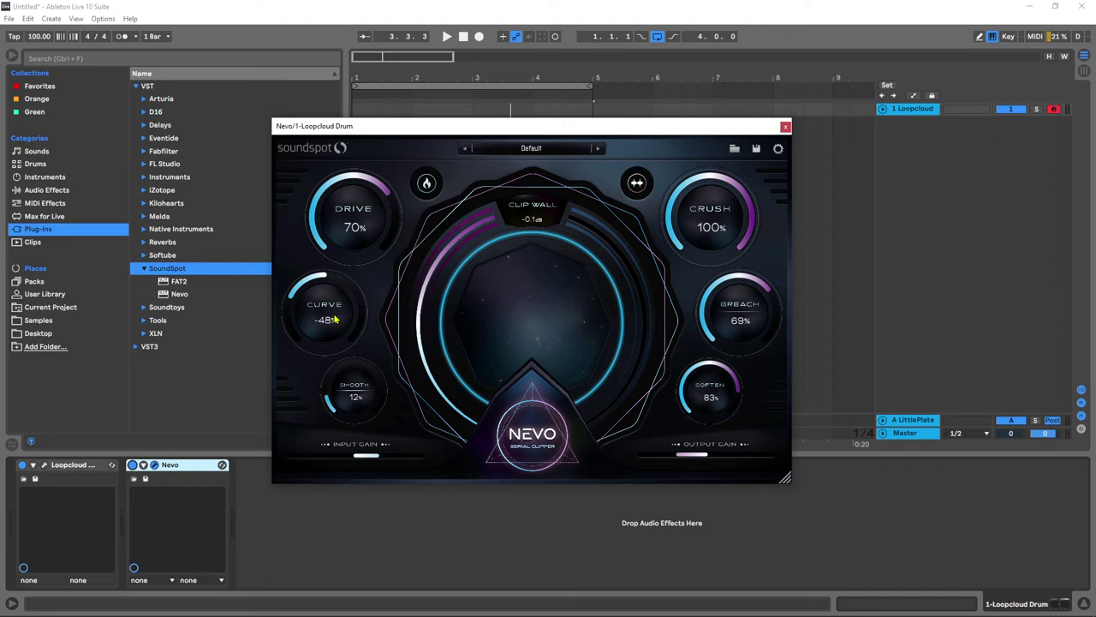
{"action": "left_click_drag", "start_coordinate": [334, 318], "coordinate": [335, 274]}
Step: Play the loop and switch Nevo off and back on to compare
{"action": "key", "text": "space"}
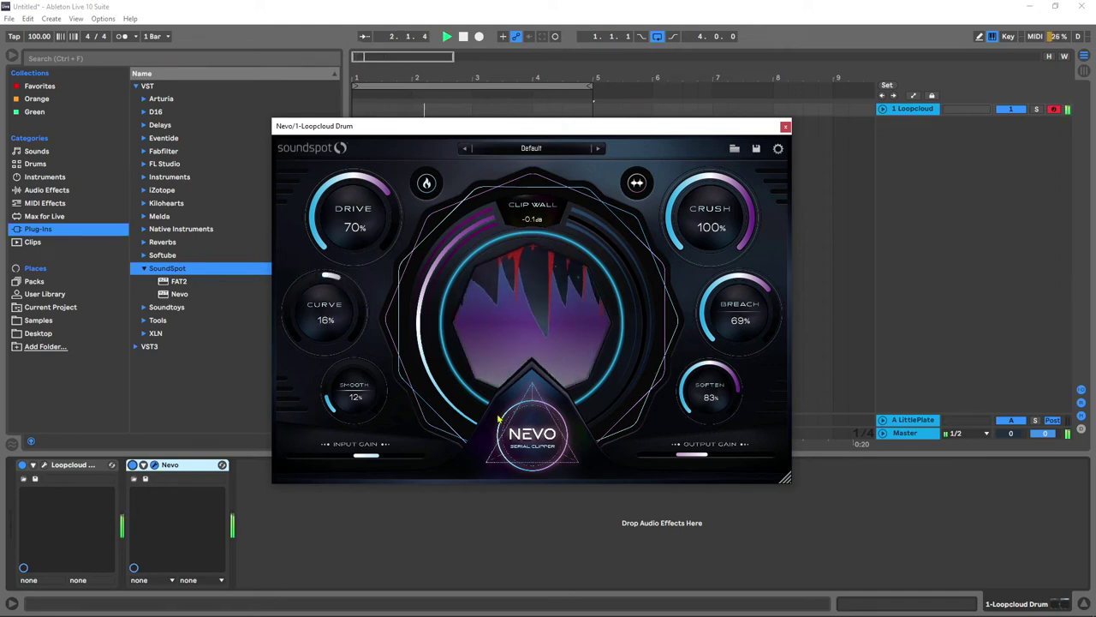
{"action": "left_click", "coordinate": [133, 465]}
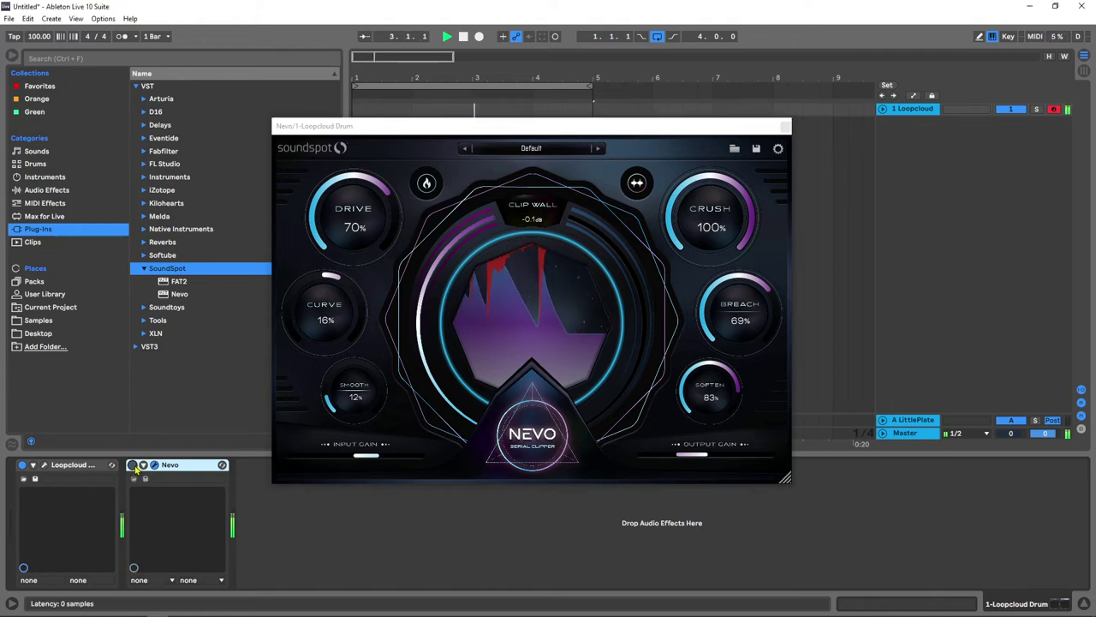
{"action": "left_click", "coordinate": [133, 465]}
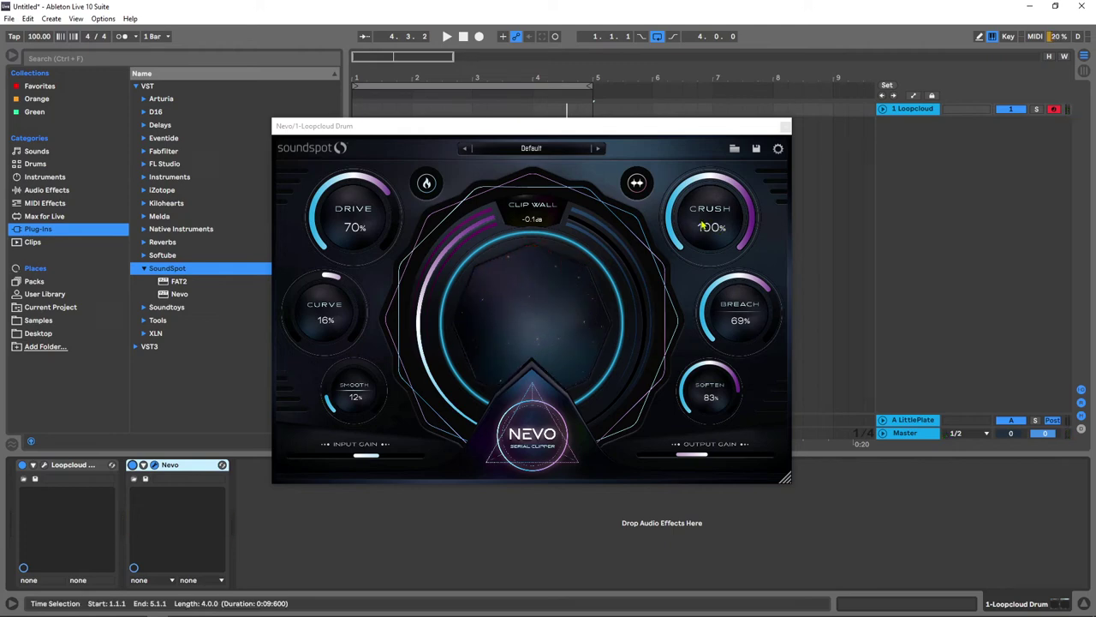
Step: Adjust Nevo's output gain during playback and bypass the clipper to compare
{"action": "key", "text": "space"}
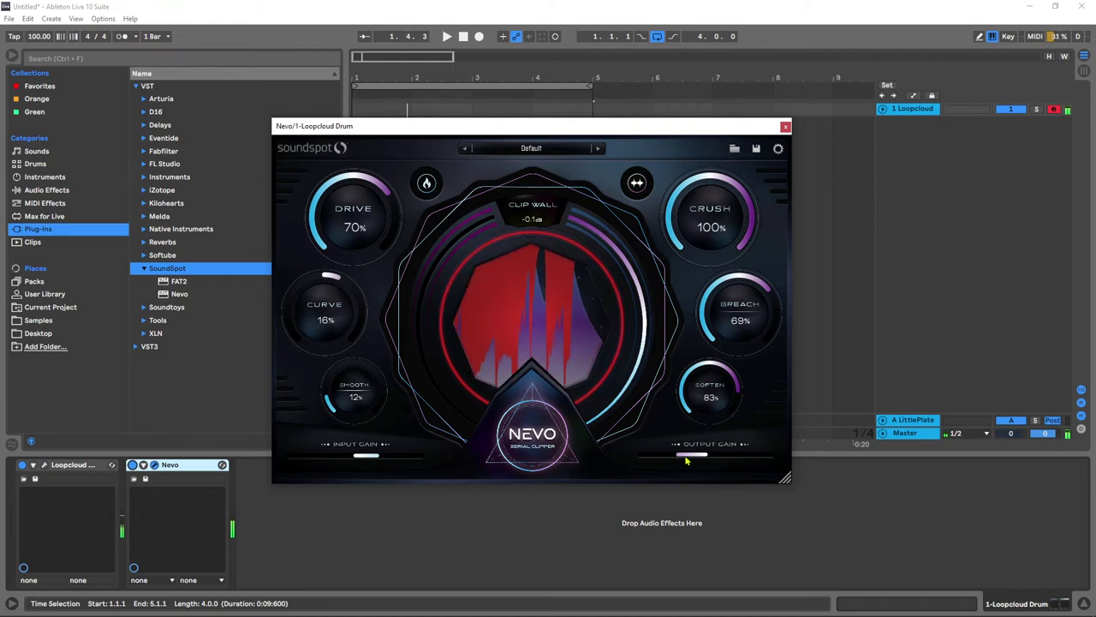
{"action": "left_click_drag", "start_coordinate": [686, 461], "coordinate": [649, 468]}
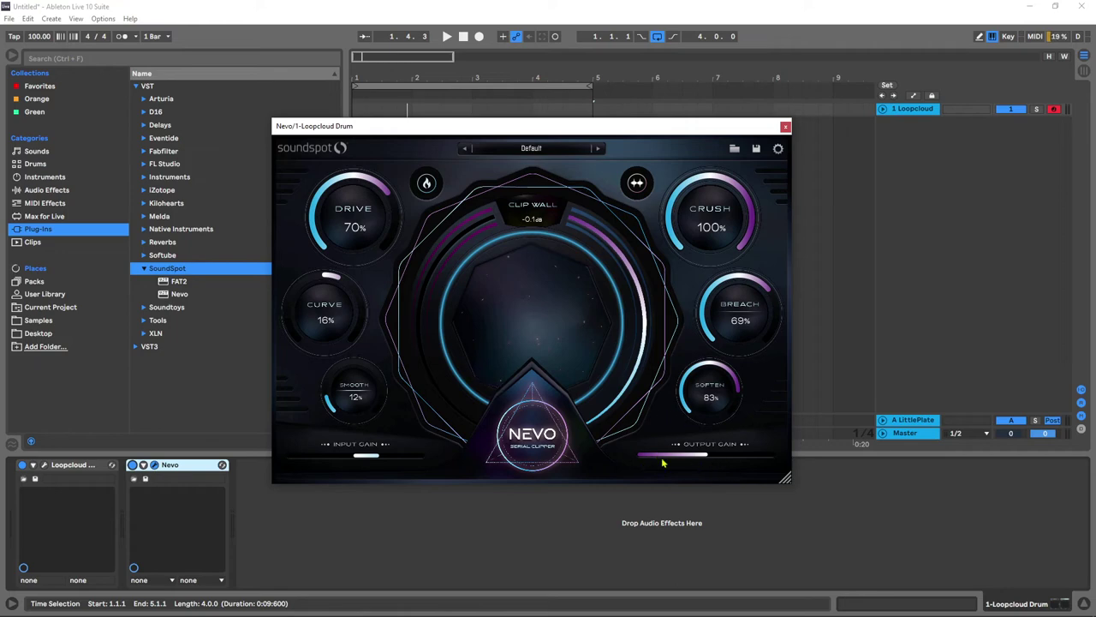
{"action": "key", "text": "space"}
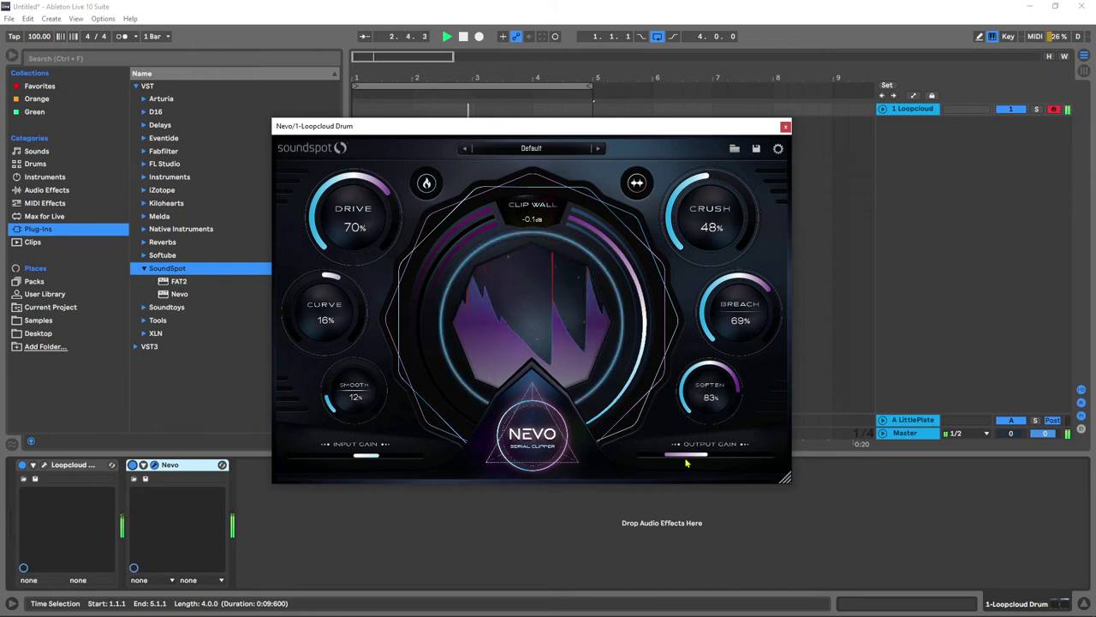
{"action": "left_click", "coordinate": [133, 468]}
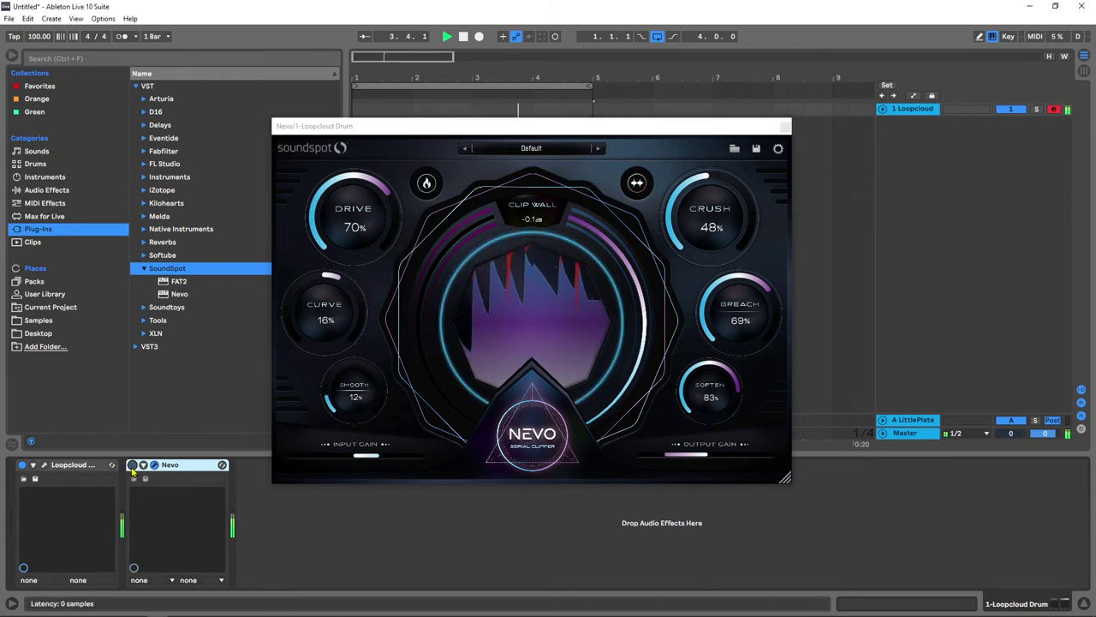
Step: Bring Breach and Soften down to 0% and Crush up to 100%, comparing with Nevo bypassed
{"action": "left_click", "coordinate": [756, 394]}
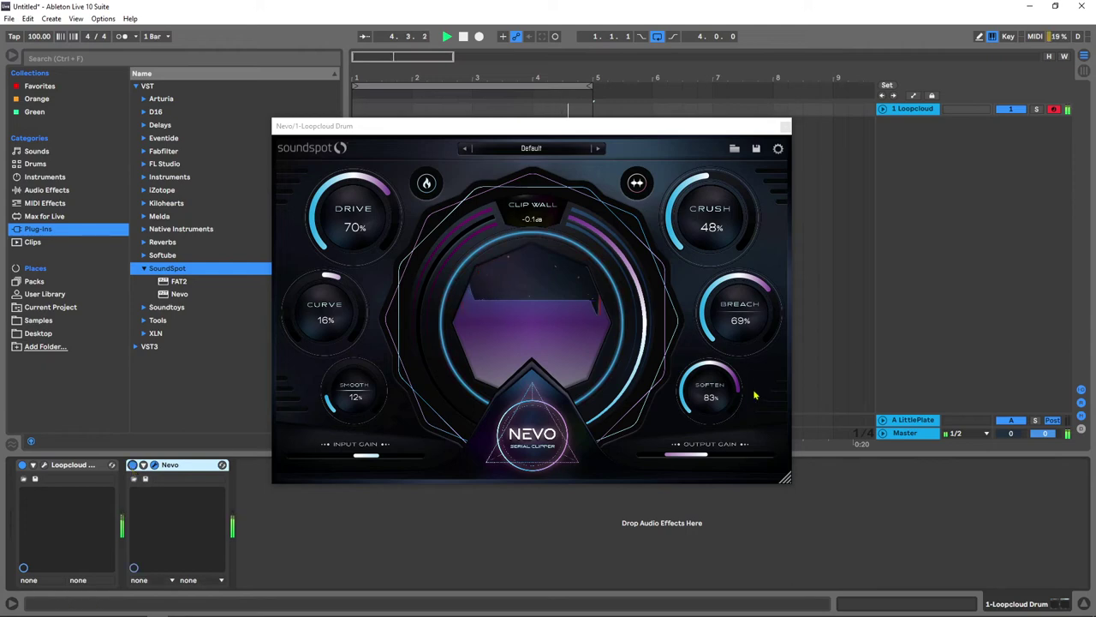
{"action": "left_click", "coordinate": [755, 395]}
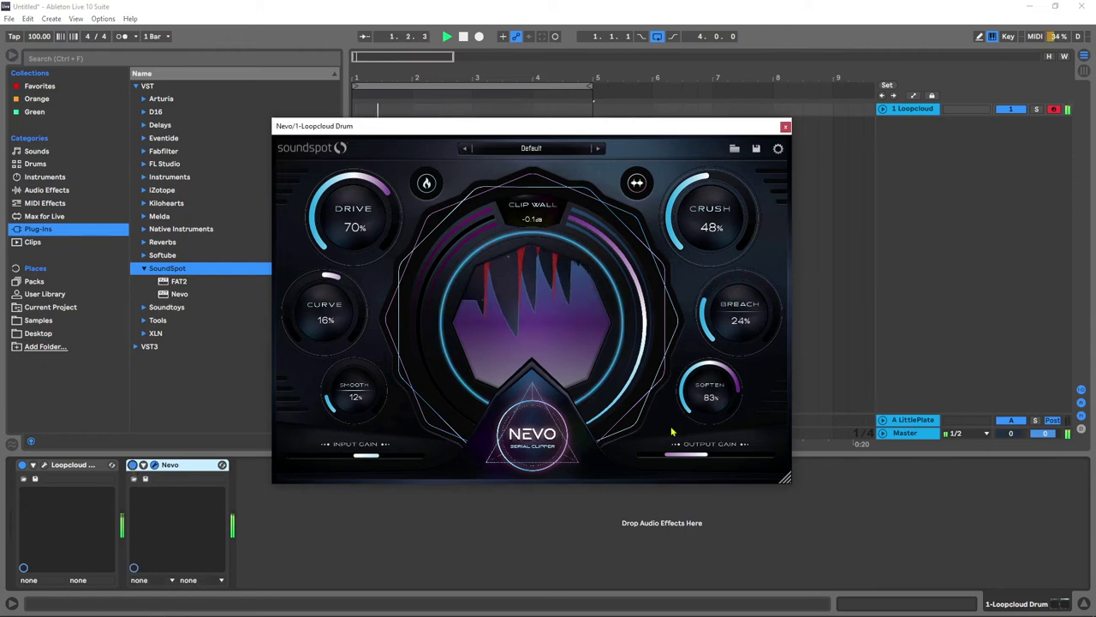
{"action": "left_click", "coordinate": [718, 181]}
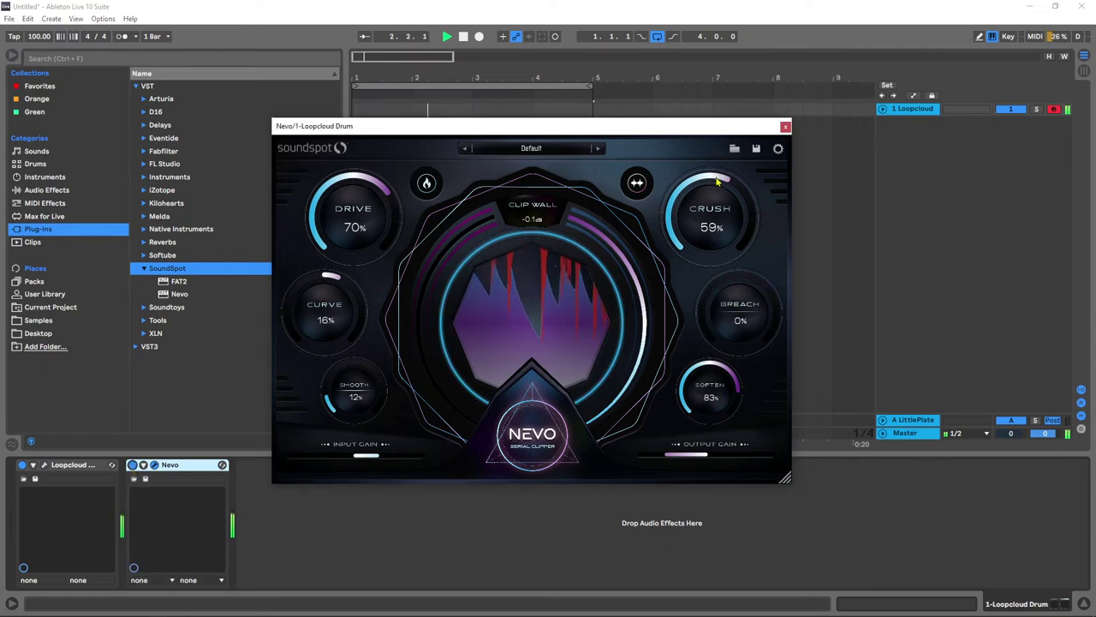
{"action": "left_click", "coordinate": [728, 182]}
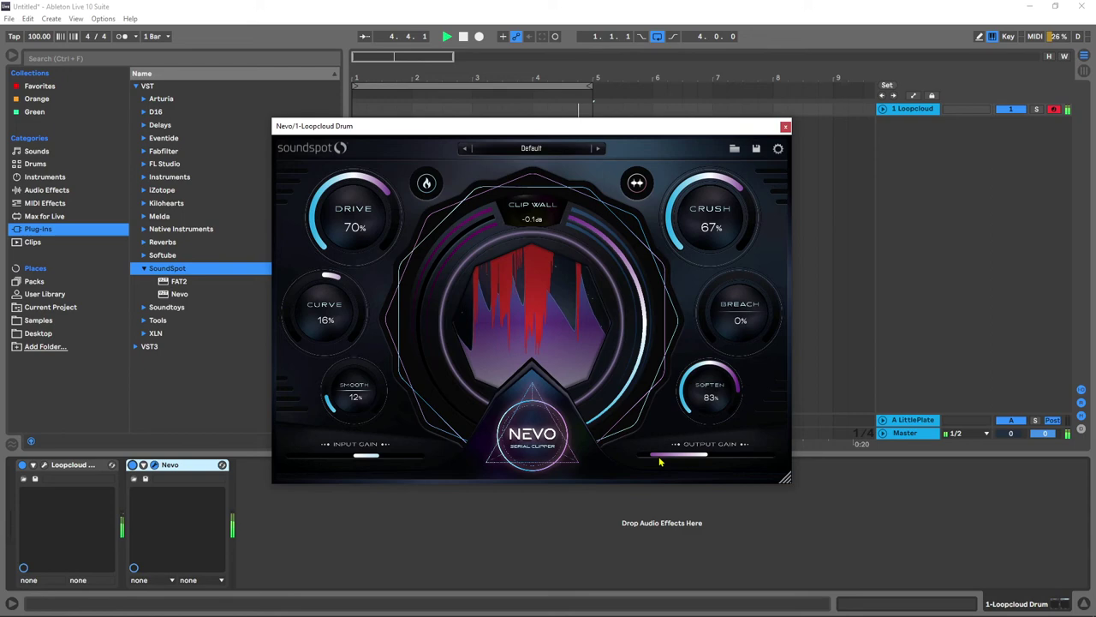
{"action": "left_click", "coordinate": [133, 466]}
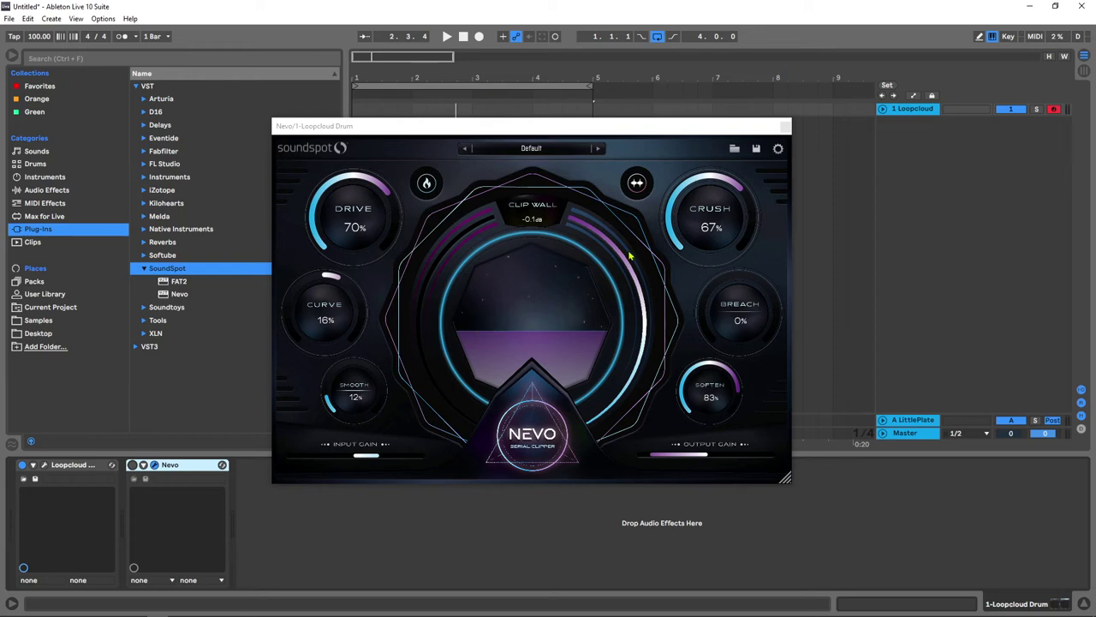
{"action": "left_click", "coordinate": [548, 292]}
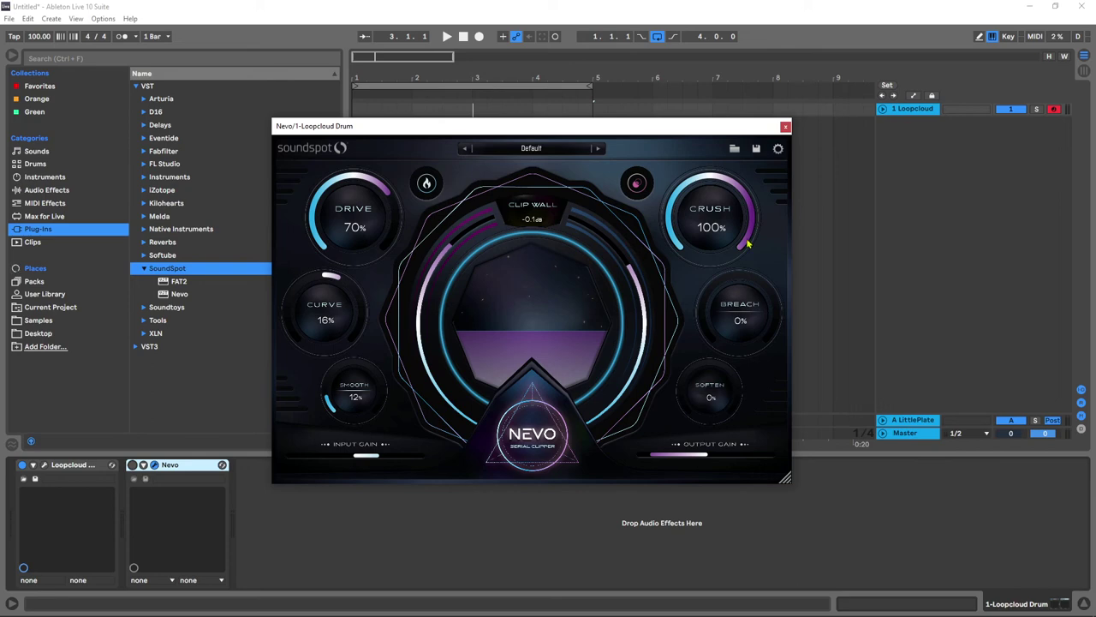
Step: With the drums playing, turn Nevo's Crush down from 100% to 33%, then raise it again
{"action": "key", "text": "space"}
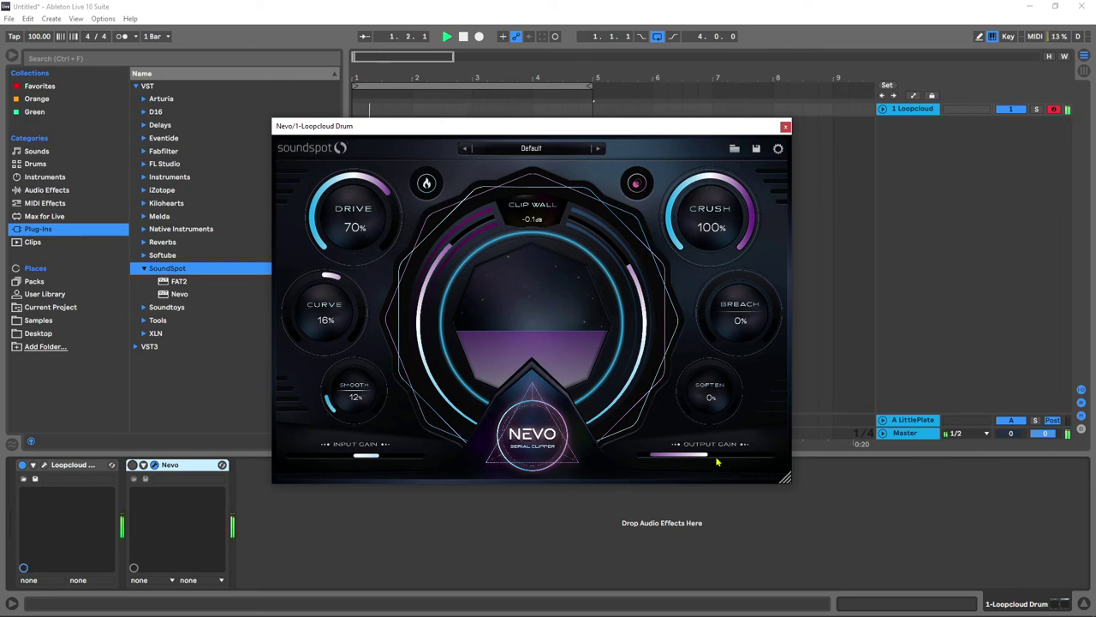
{"action": "left_click", "coordinate": [134, 475]}
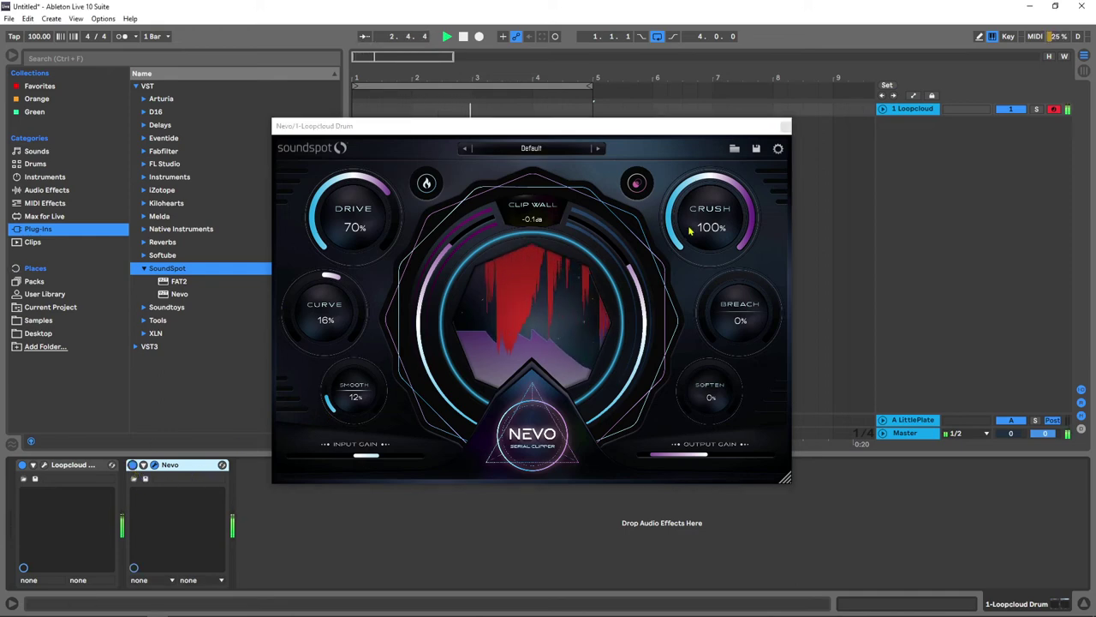
{"action": "left_click_drag", "start_coordinate": [667, 237], "coordinate": [652, 351]}
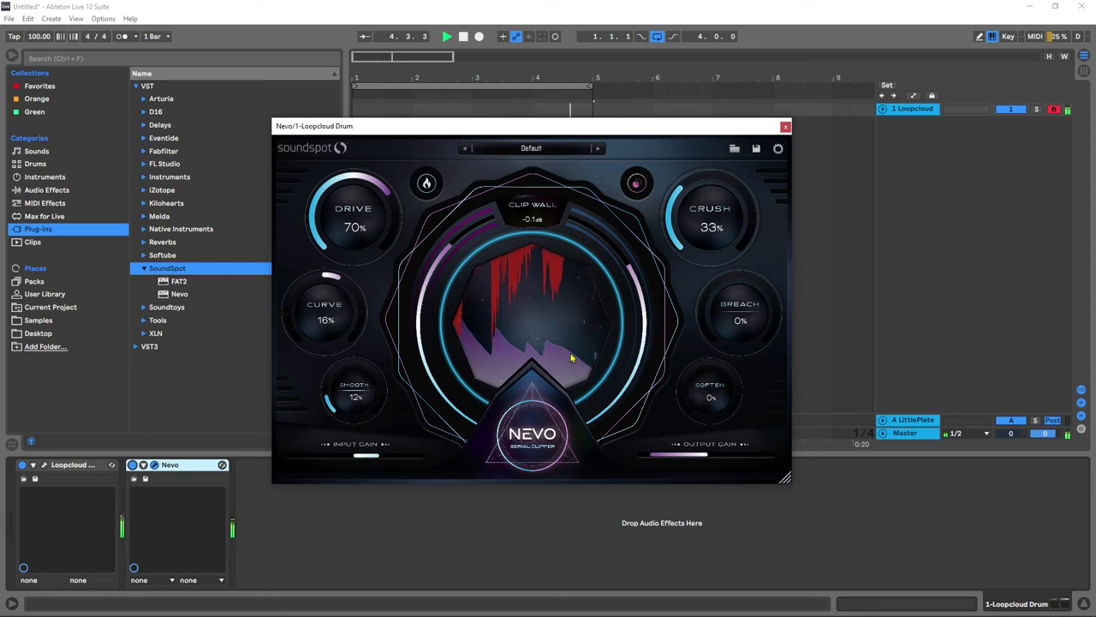
{"action": "left_click_drag", "start_coordinate": [712, 199], "coordinate": [708, 153]}
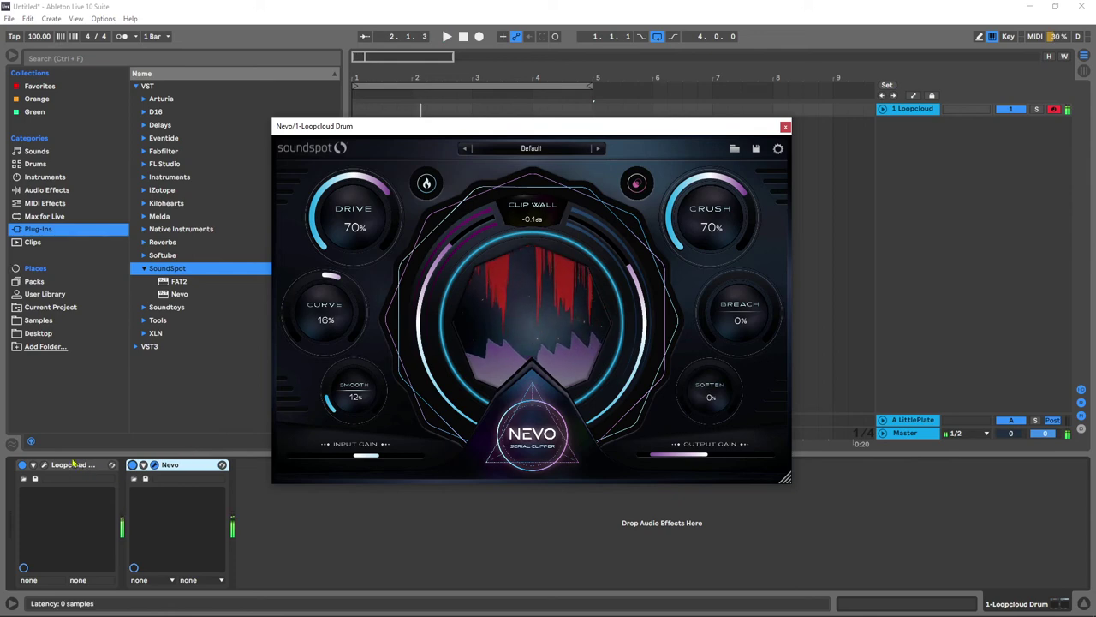
Step: Open the Loopcloud Drum window, move it up-left and restart drum playback
{"action": "left_click", "coordinate": [44, 464]}
{"action": "key", "text": "space"}
{"action": "left_click_drag", "start_coordinate": [553, 168], "coordinate": [506, 129]}
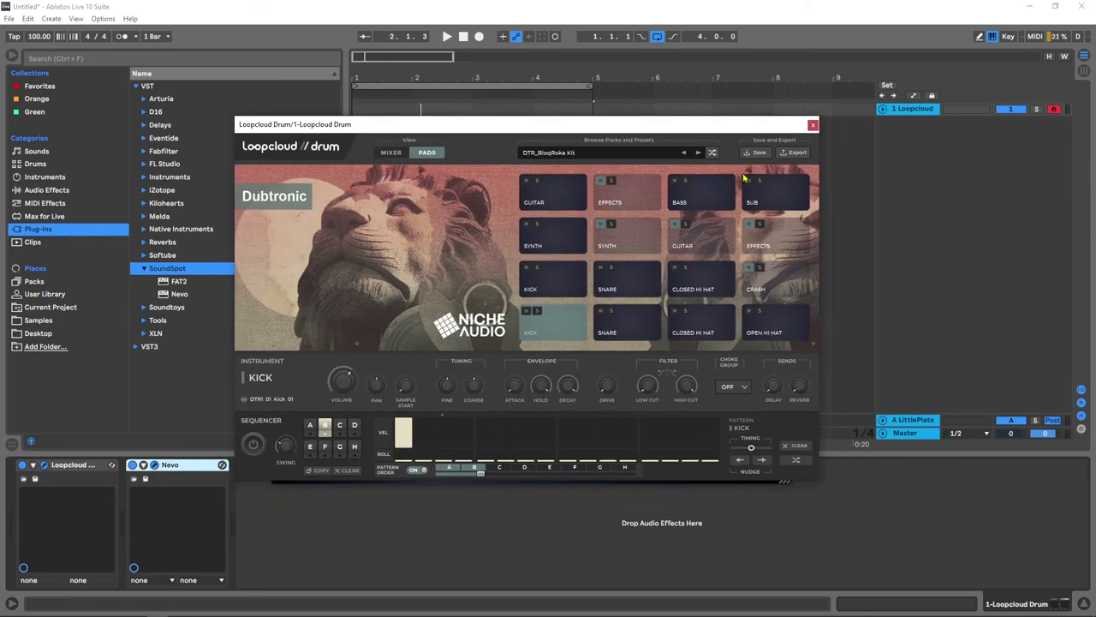
{"action": "key", "text": "space"}
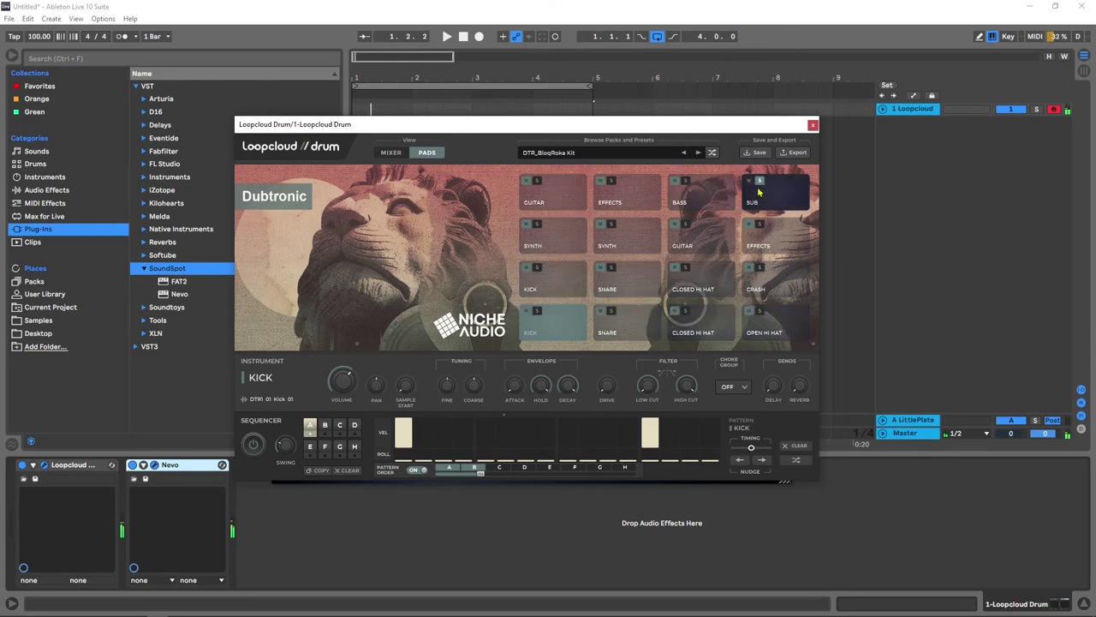
Step: Place Nevo beside Loopcloud Drum, raise Crush from 70% to 82%, and bring Loopcloud Drum forward
{"action": "left_click_drag", "start_coordinate": [742, 125], "coordinate": [789, 244]}
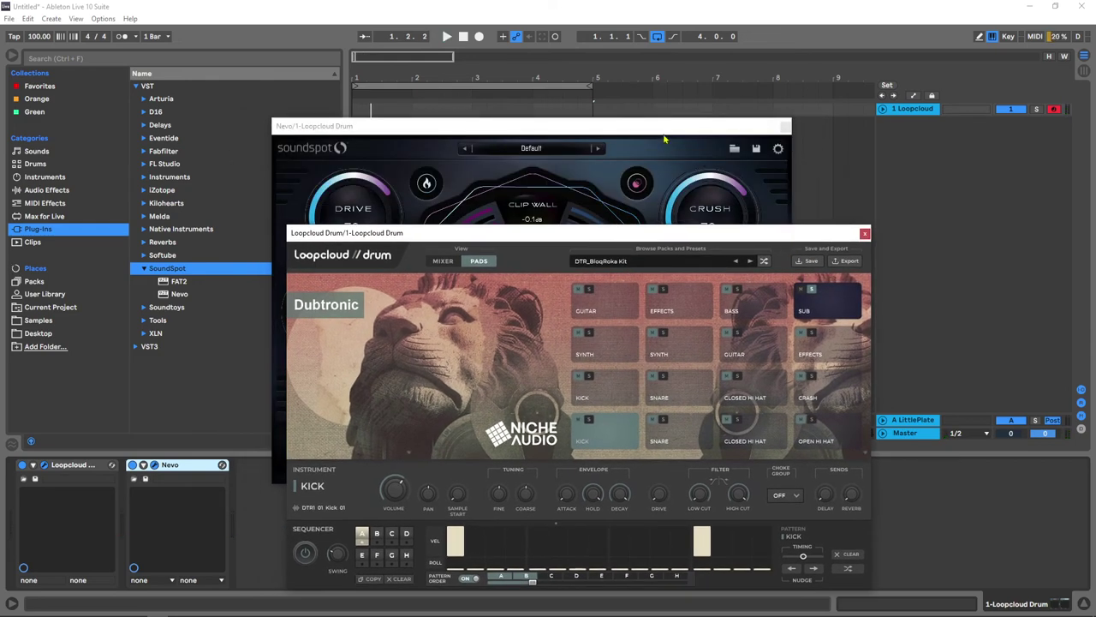
{"action": "left_click_drag", "start_coordinate": [664, 128], "coordinate": [617, 89]}
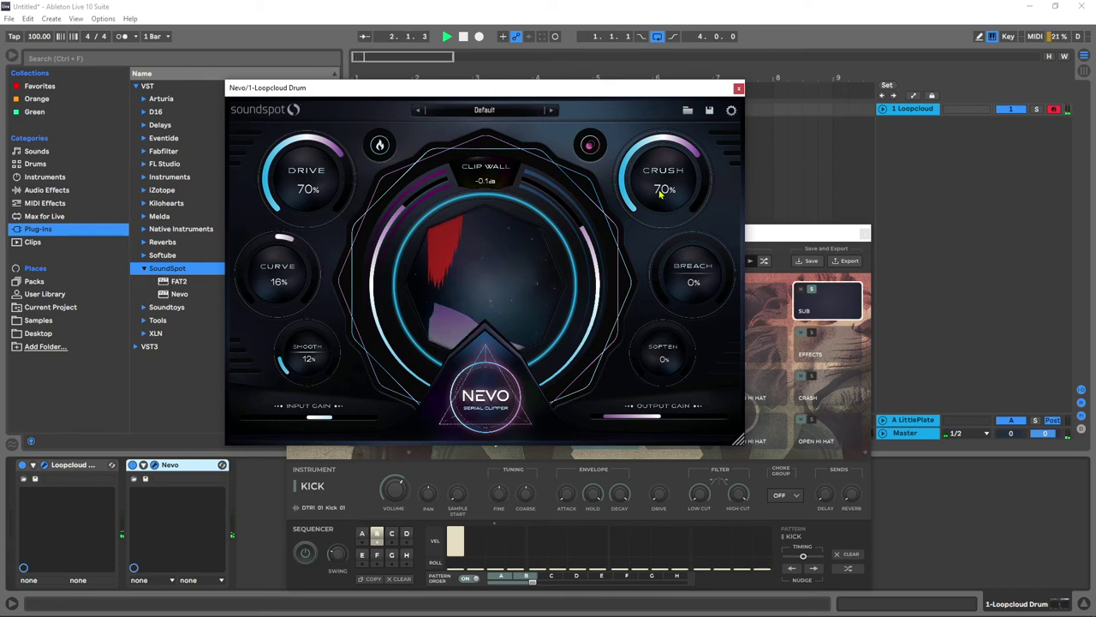
{"action": "left_click_drag", "start_coordinate": [670, 214], "coordinate": [669, 194]}
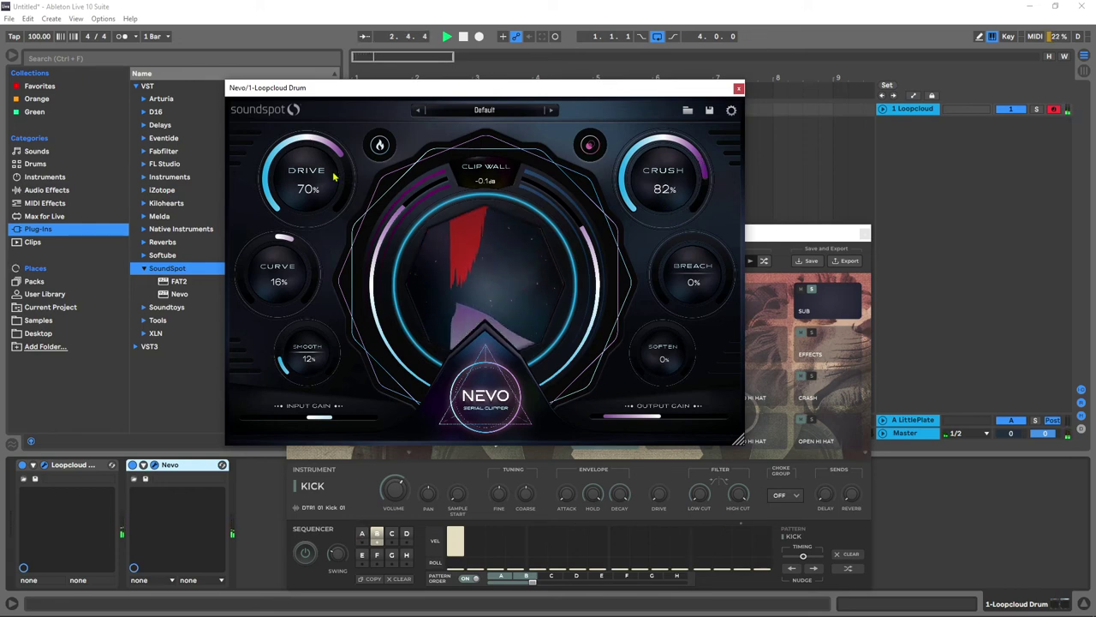
{"action": "left_click", "coordinate": [569, 458]}
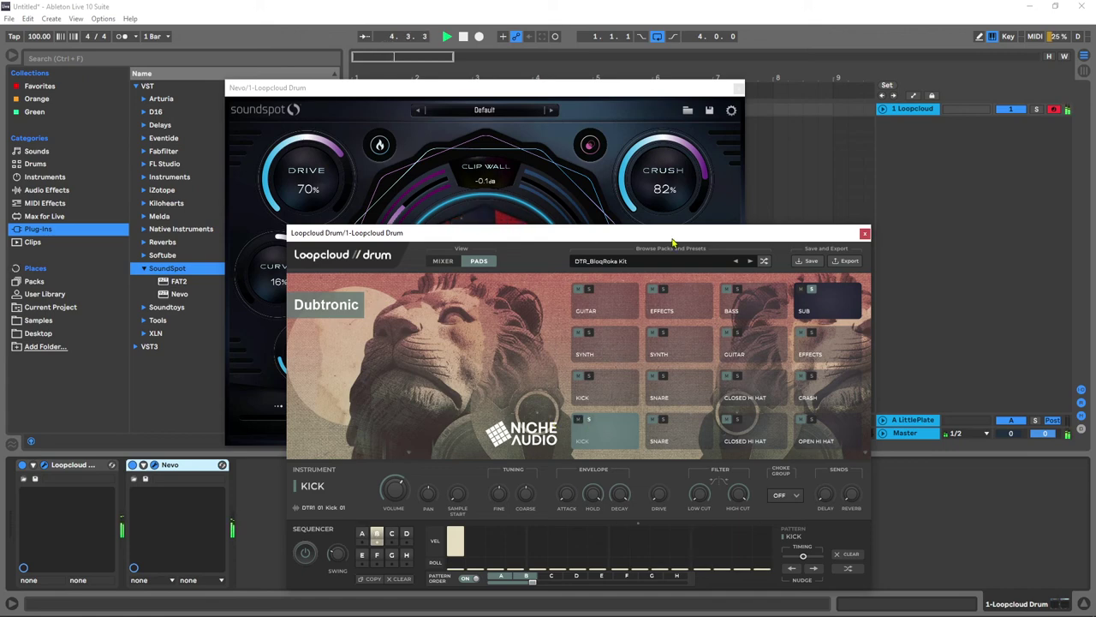
Step: Scroll Nevo's Drive down to 53% and Breach to 10%, then stop playback
{"action": "left_click", "coordinate": [589, 177]}
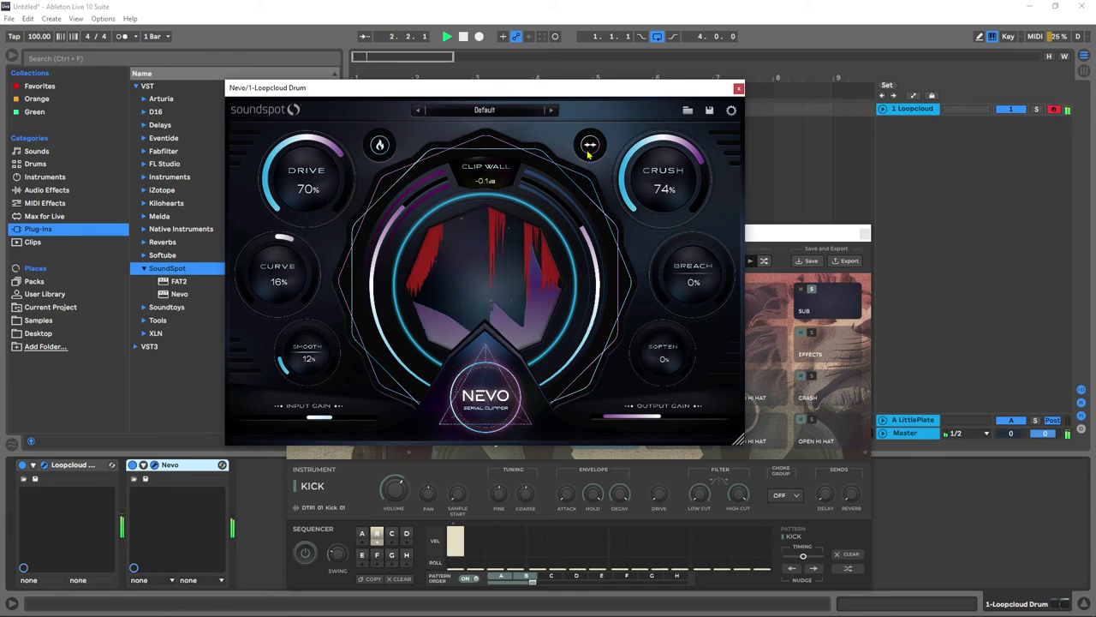
{"action": "scroll", "coordinate": [318, 190], "scroll_direction": "down", "scroll_amount": 3}
{"action": "scroll", "coordinate": [319, 190], "scroll_direction": "down", "scroll_amount": 5}
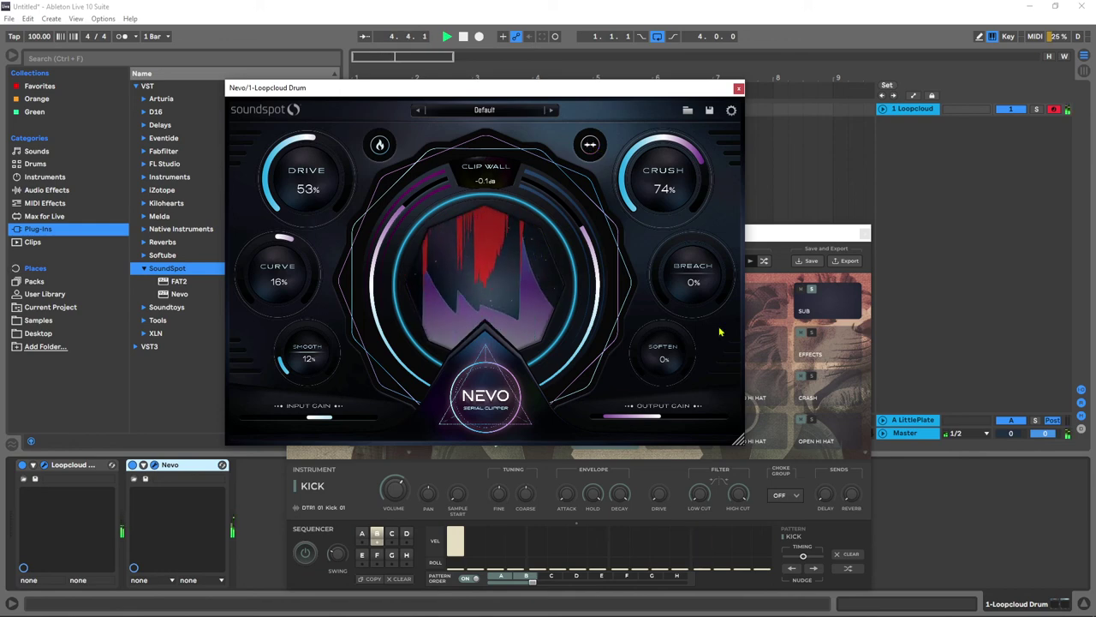
{"action": "scroll", "coordinate": [703, 257], "scroll_direction": "up", "scroll_amount": 7}
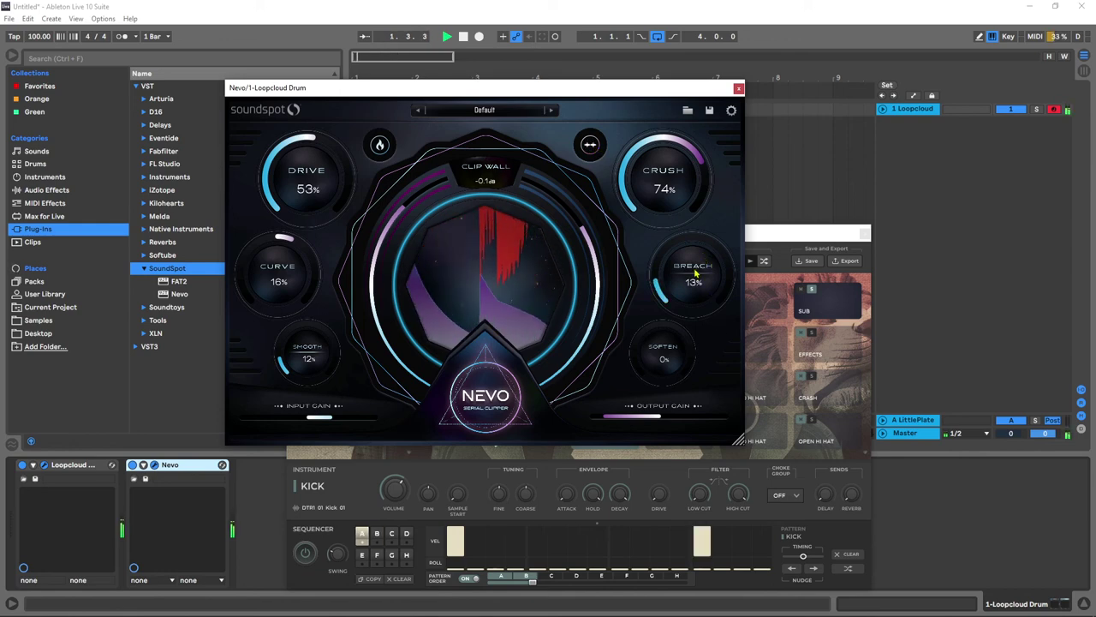
{"action": "scroll", "coordinate": [690, 282], "scroll_direction": "down", "scroll_amount": 2}
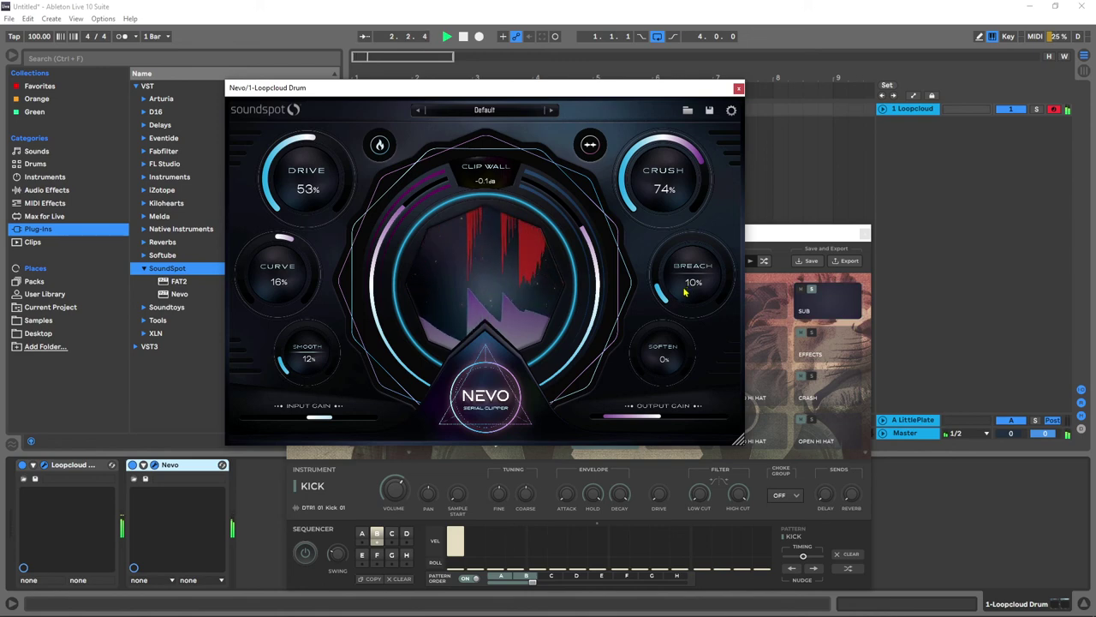
{"action": "key", "text": "space"}
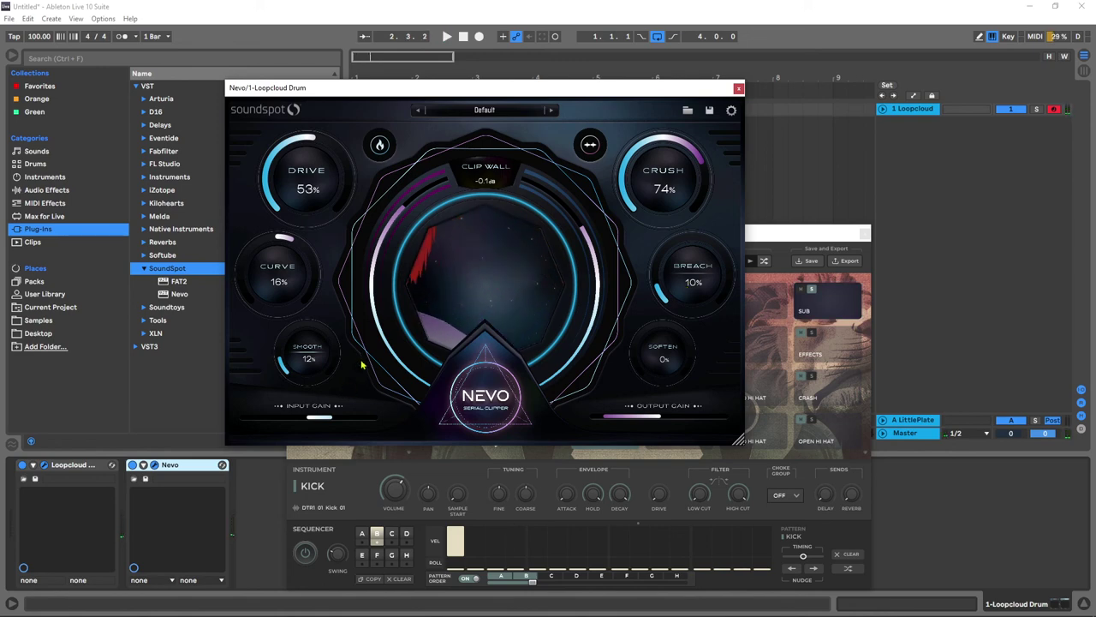